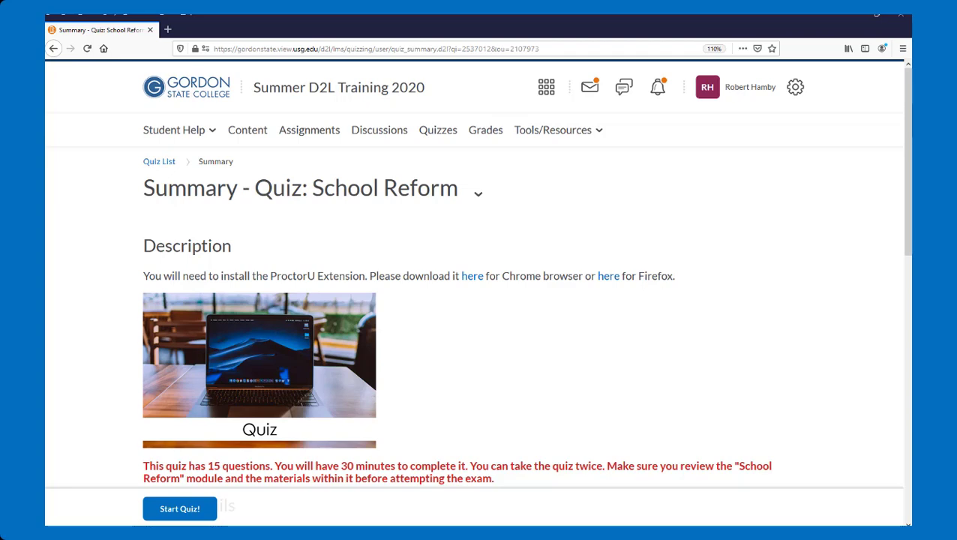
Step: Review the School Reform quiz summary, including its instructions, password requirement and ProctorU extension download links
{"action": "left_click_drag", "start_coordinate": [906, 216], "coordinate": [883, 493]}
{"action": "left_click", "coordinate": [246, 457]}
{"action": "left_click", "coordinate": [350, 428]}
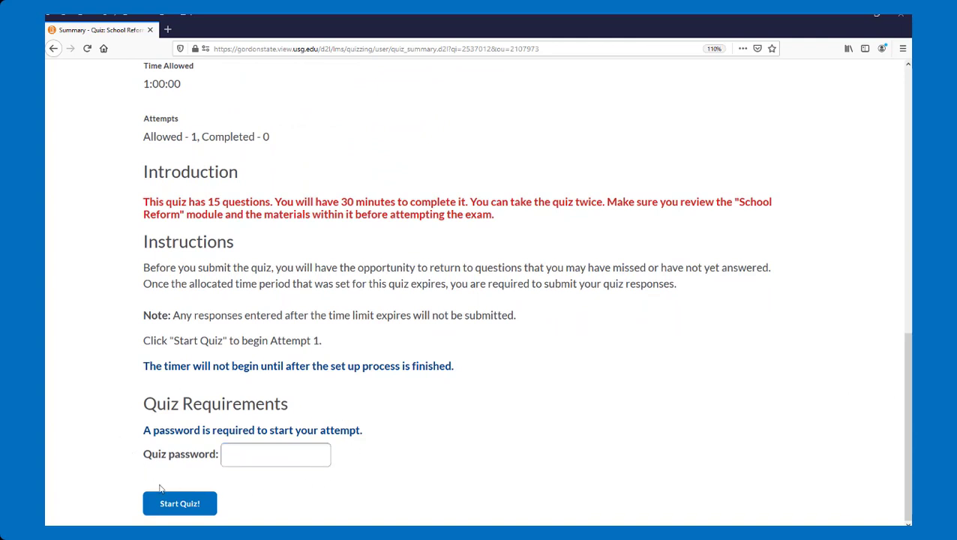
{"action": "left_click", "coordinate": [212, 454]}
{"action": "left_click", "coordinate": [138, 457]}
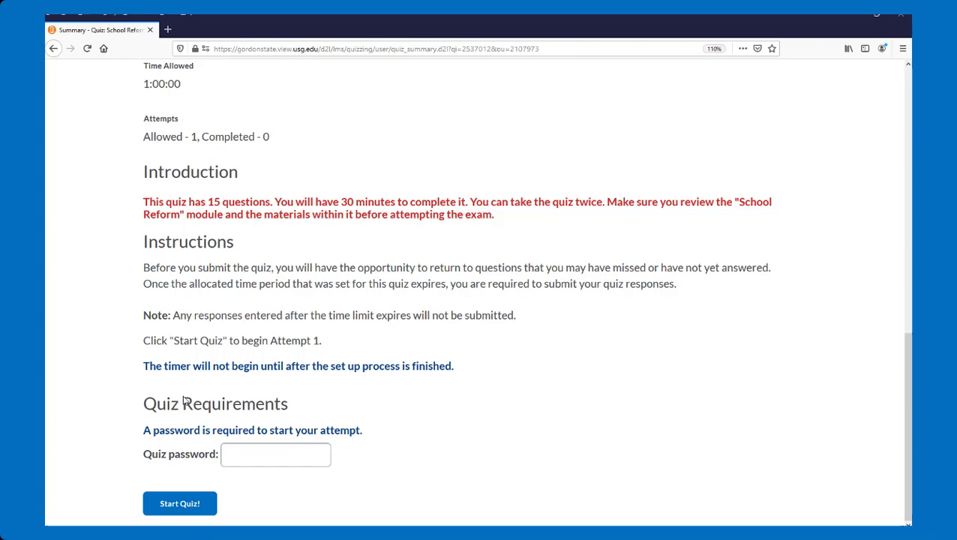
{"action": "left_click_drag", "start_coordinate": [907, 426], "coordinate": [907, 161]}
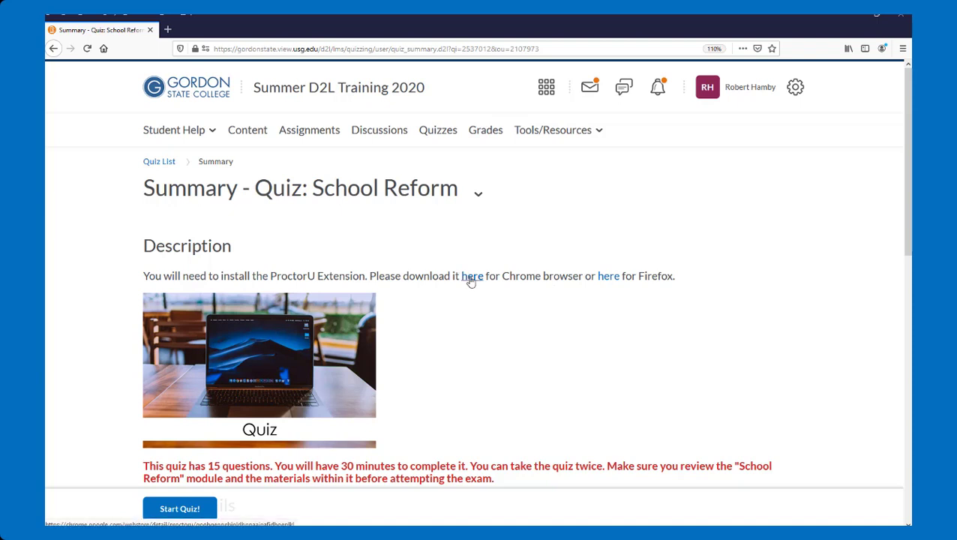
Step: Install the ProctorU extension for Firefox from the quiz description's download link, granting its permissions and acknowledging the installation
{"action": "left_click", "coordinate": [609, 280]}
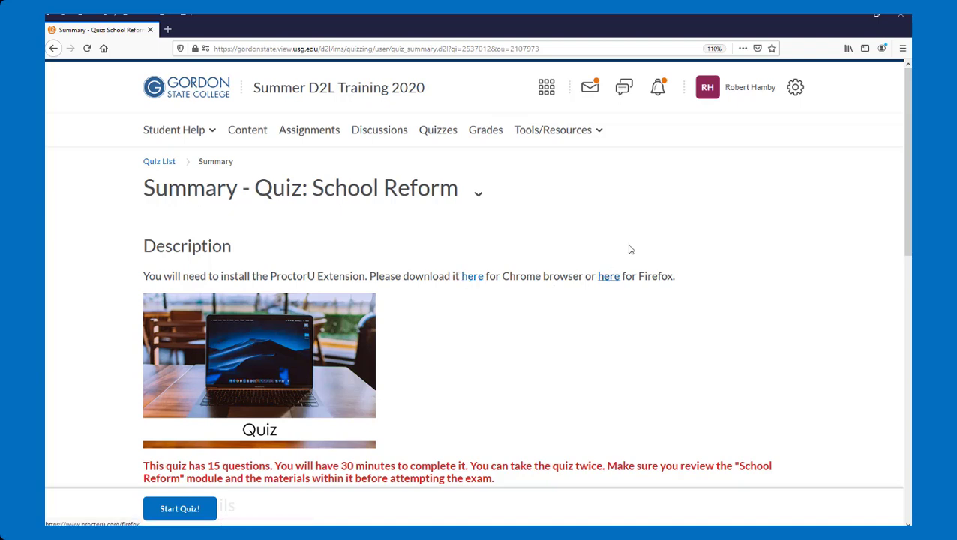
{"action": "left_click", "coordinate": [608, 277]}
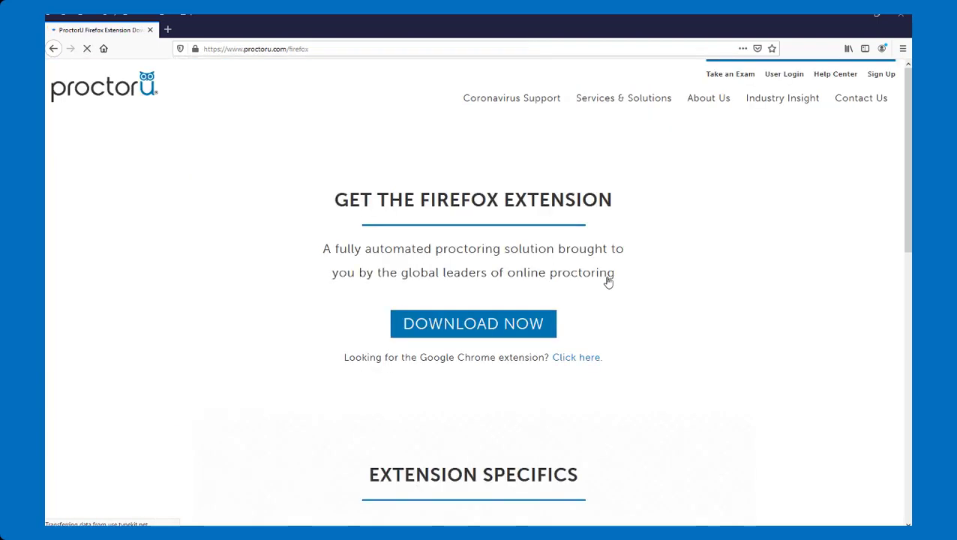
{"action": "left_click", "coordinate": [490, 326]}
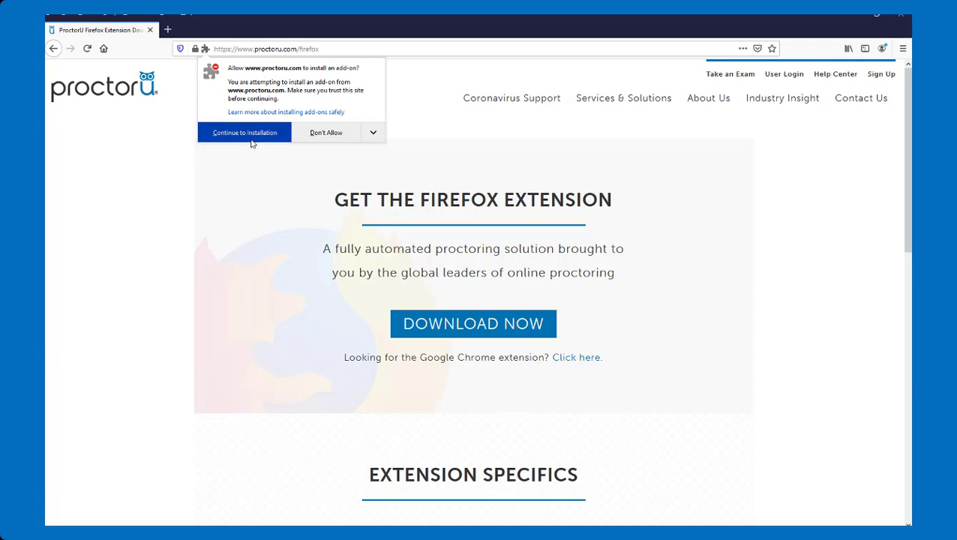
{"action": "left_click", "coordinate": [251, 135]}
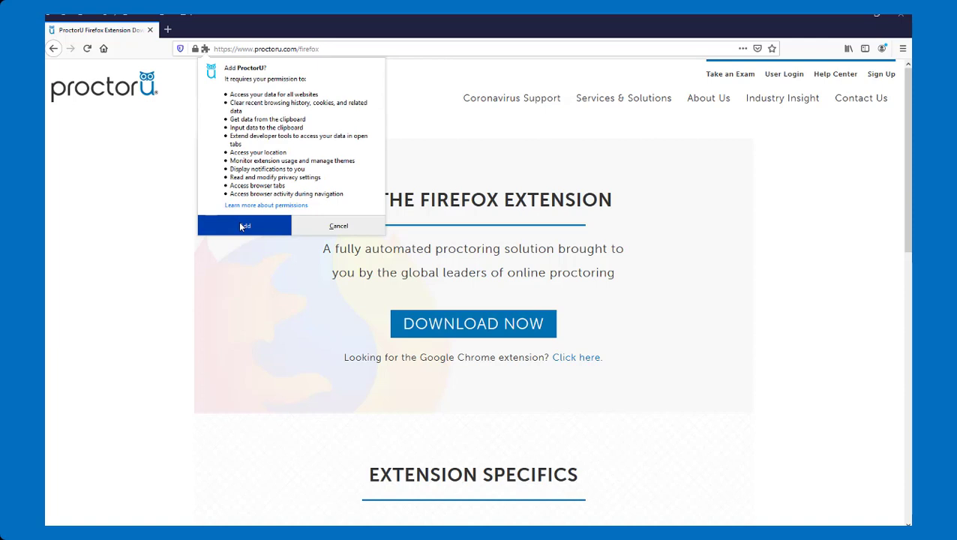
{"action": "left_click", "coordinate": [241, 226]}
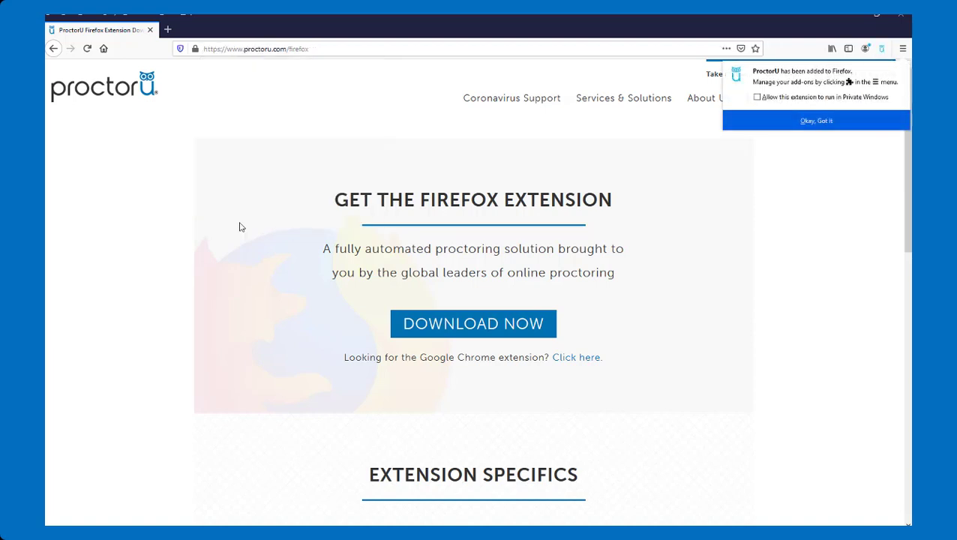
{"action": "left_click", "coordinate": [746, 124]}
{"action": "left_click", "coordinate": [903, 50]}
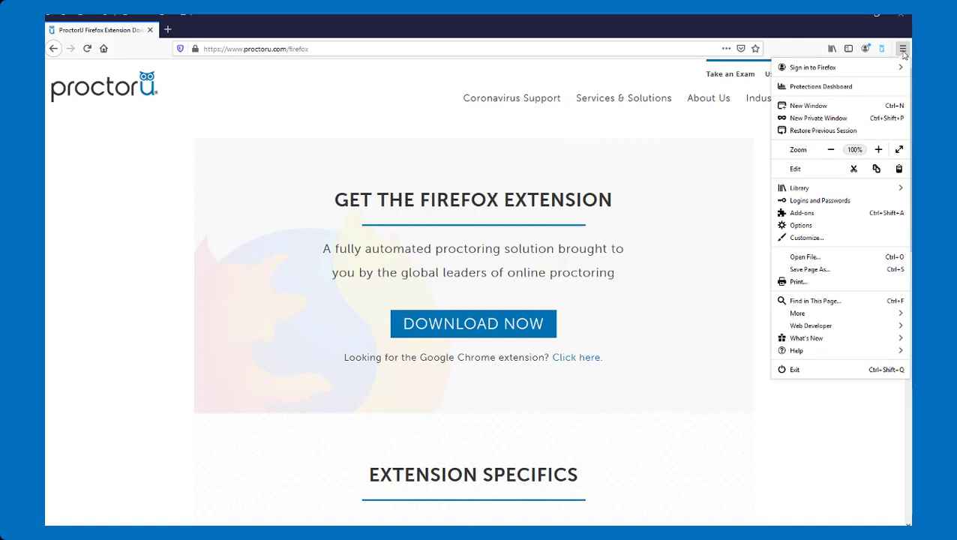
{"action": "left_click", "coordinate": [903, 49]}
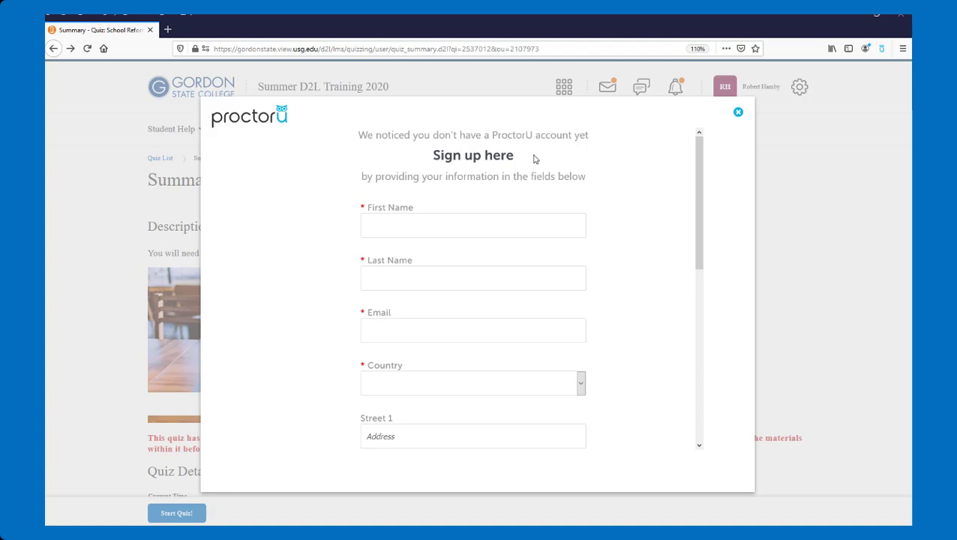
Step: Review the fields of the ProctorU sign-up form down to the terms agreement, and close the form unfilled
{"action": "scroll", "coordinate": [488, 217], "scroll_direction": "down", "scroll_amount": 5}
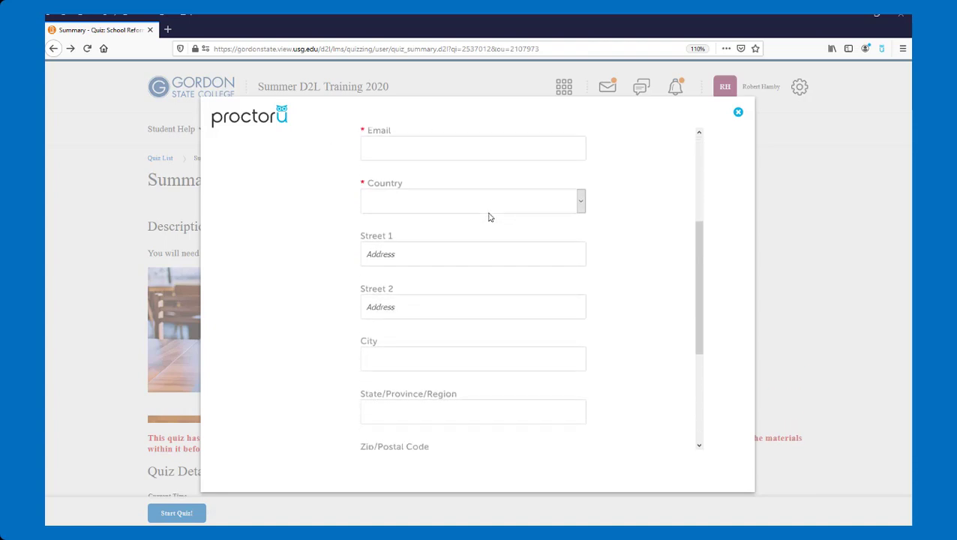
{"action": "scroll", "coordinate": [488, 217], "scroll_direction": "down", "scroll_amount": 1}
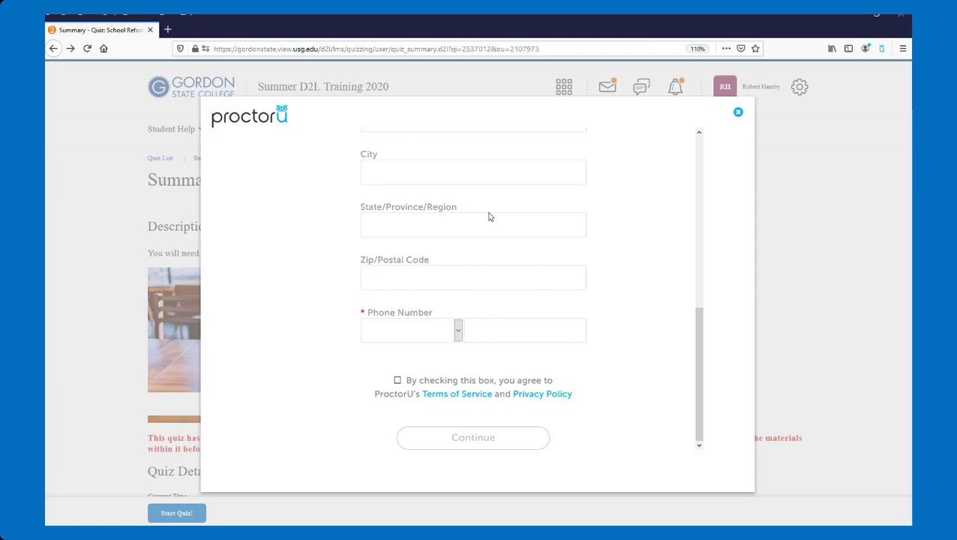
{"action": "scroll", "coordinate": [485, 312], "scroll_direction": "up", "scroll_amount": 5}
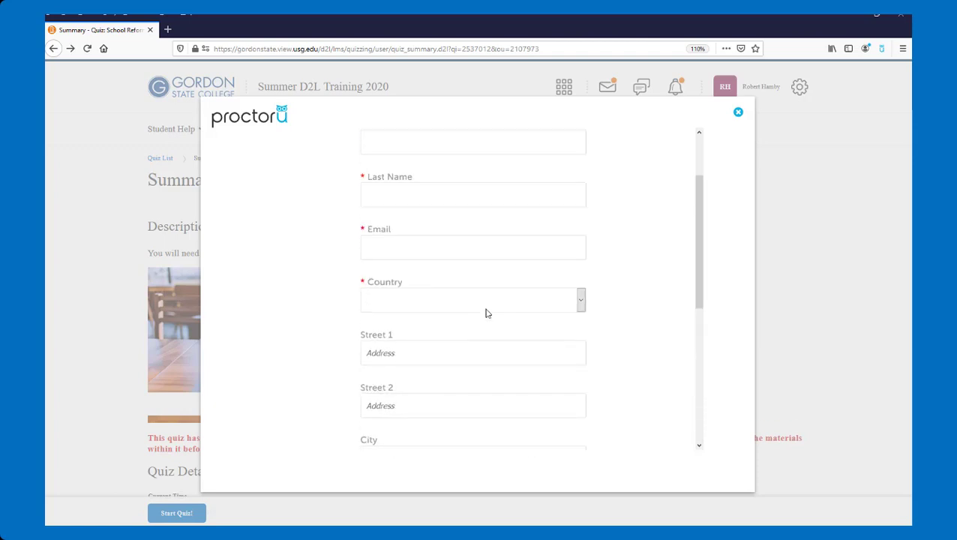
{"action": "left_click", "coordinate": [739, 111]}
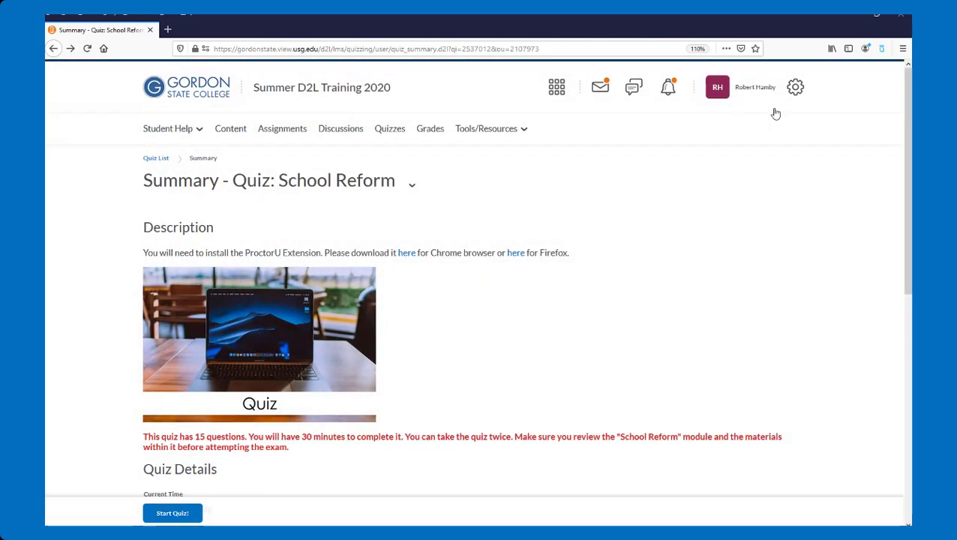
Step: Log in to ProctorU through the browser extension with the saved account credentials, and close the ProctorU cart page
{"action": "left_click", "coordinate": [881, 49]}
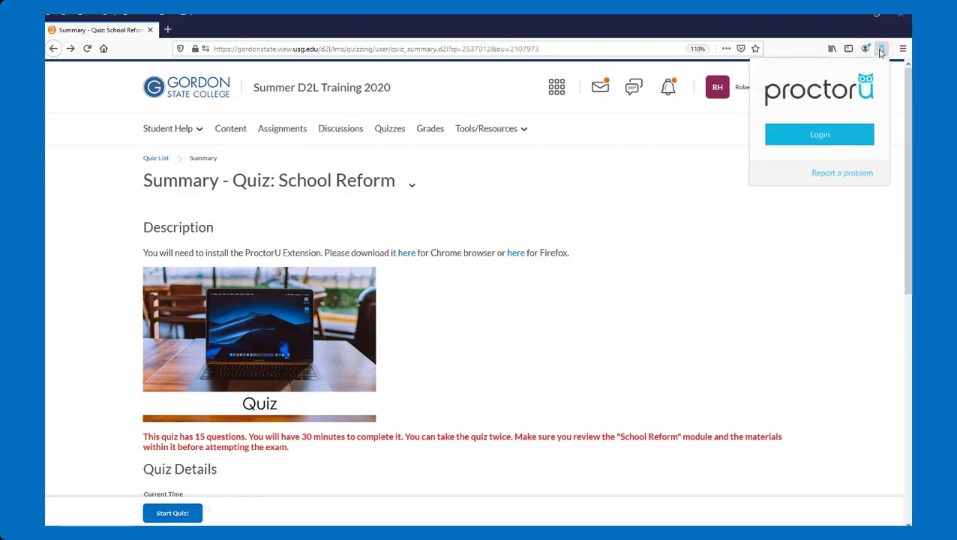
{"action": "left_click", "coordinate": [819, 135]}
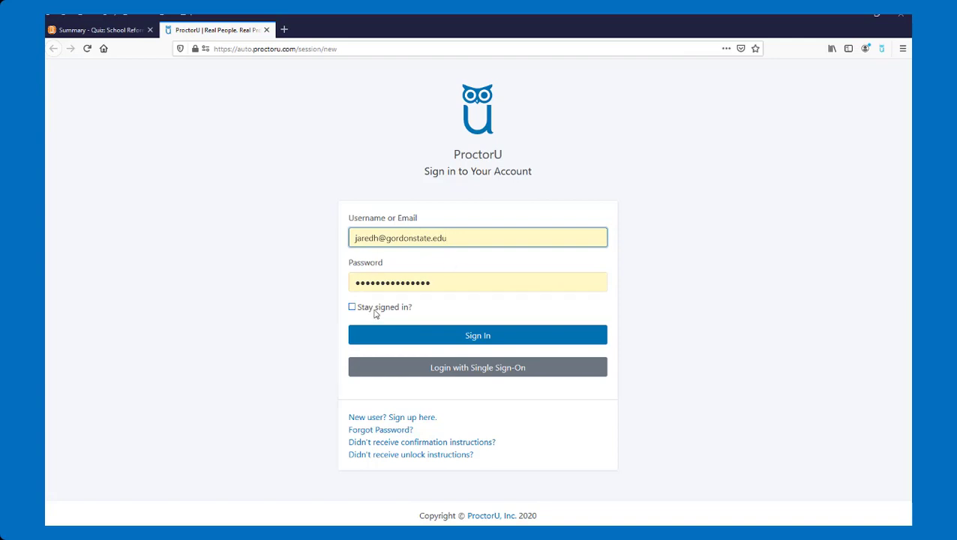
{"action": "key", "text": "Return"}
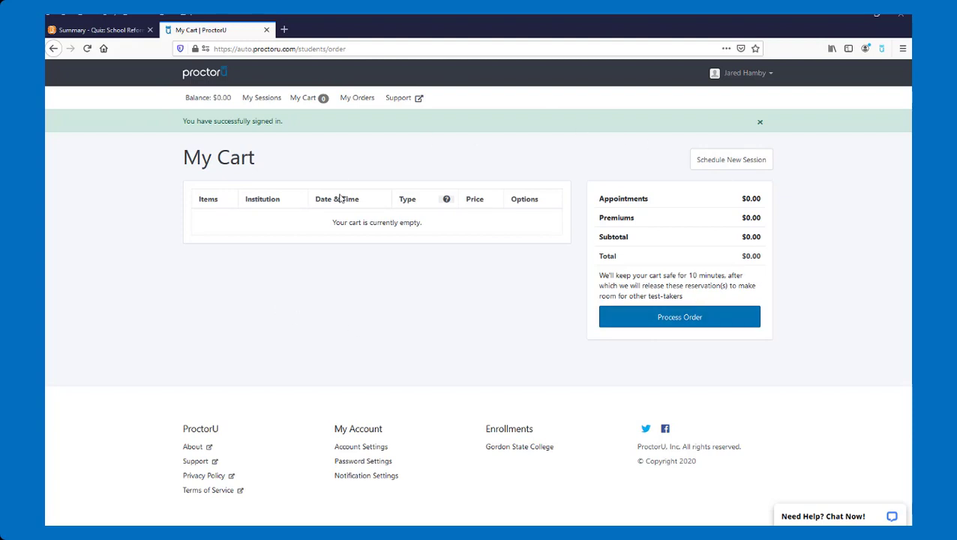
{"action": "left_click", "coordinate": [881, 48]}
{"action": "left_click", "coordinate": [881, 48]}
{"action": "key", "text": "ctrl+w"}
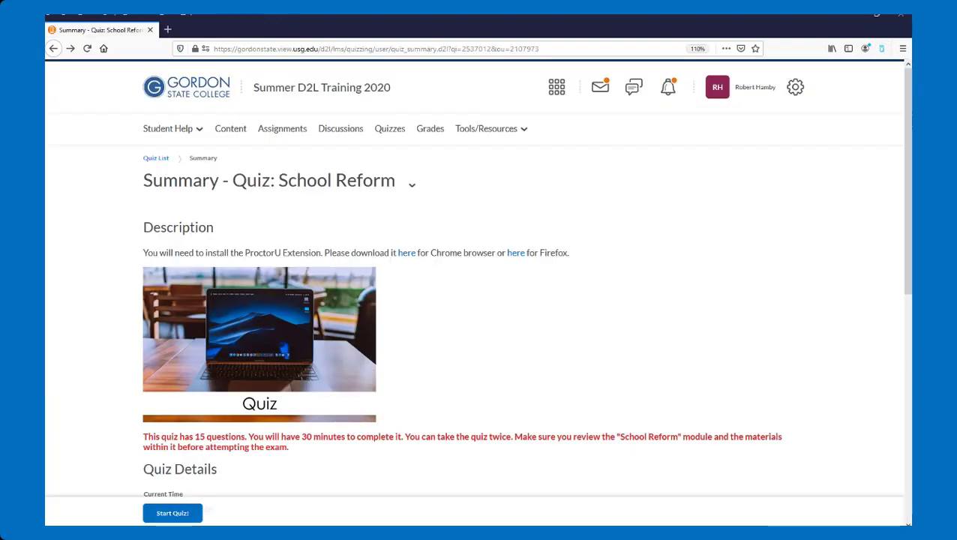
Step: Check the login state in the ProctorU extension and the Quiz Requirements section of the School Reform quiz
{"action": "left_click", "coordinate": [882, 48]}
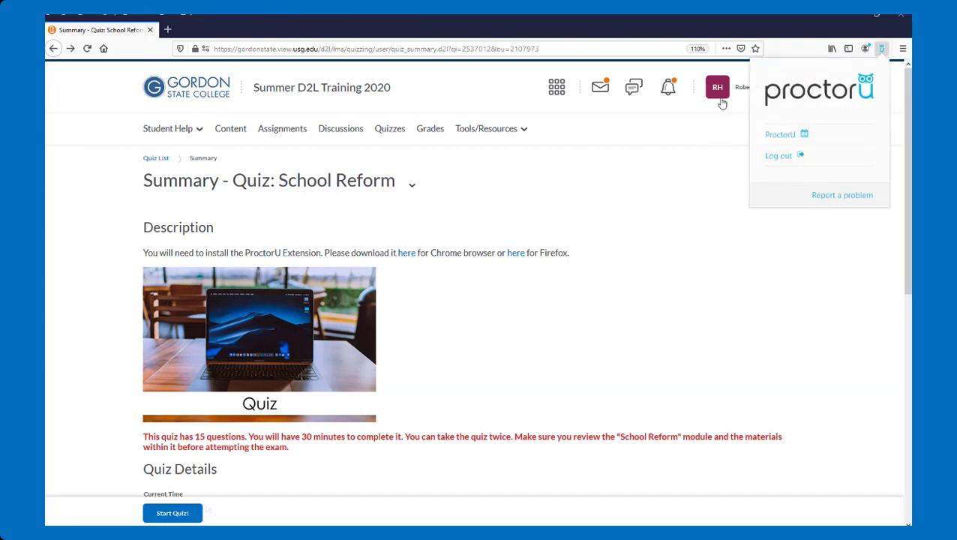
{"action": "left_click", "coordinate": [626, 216]}
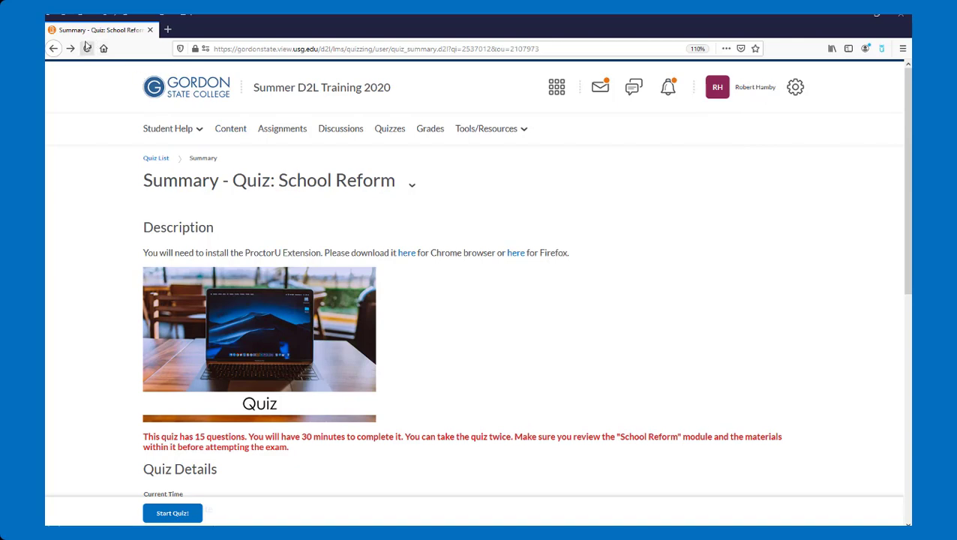
{"action": "scroll", "coordinate": [546, 253], "scroll_direction": "down", "scroll_amount": 6}
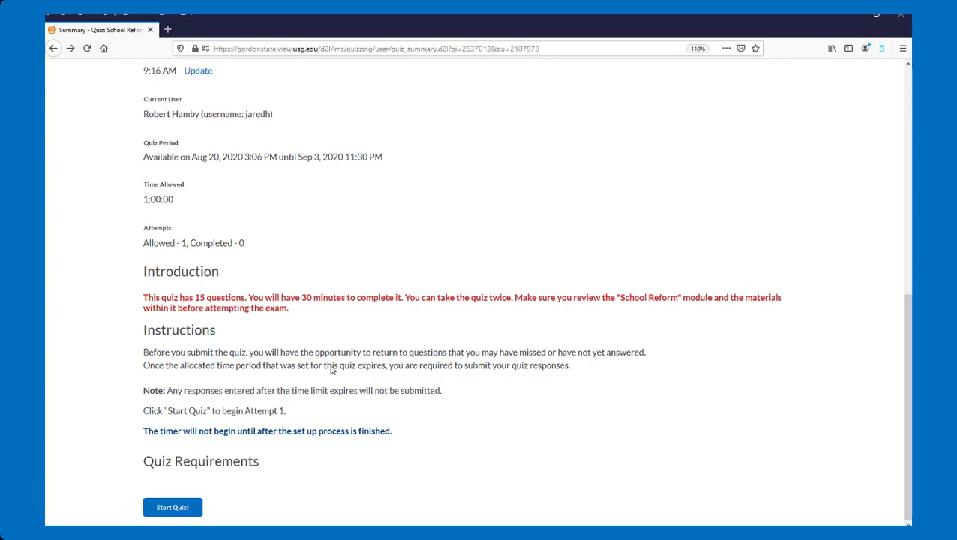
{"action": "scroll", "coordinate": [330, 366], "scroll_direction": "up", "scroll_amount": 7}
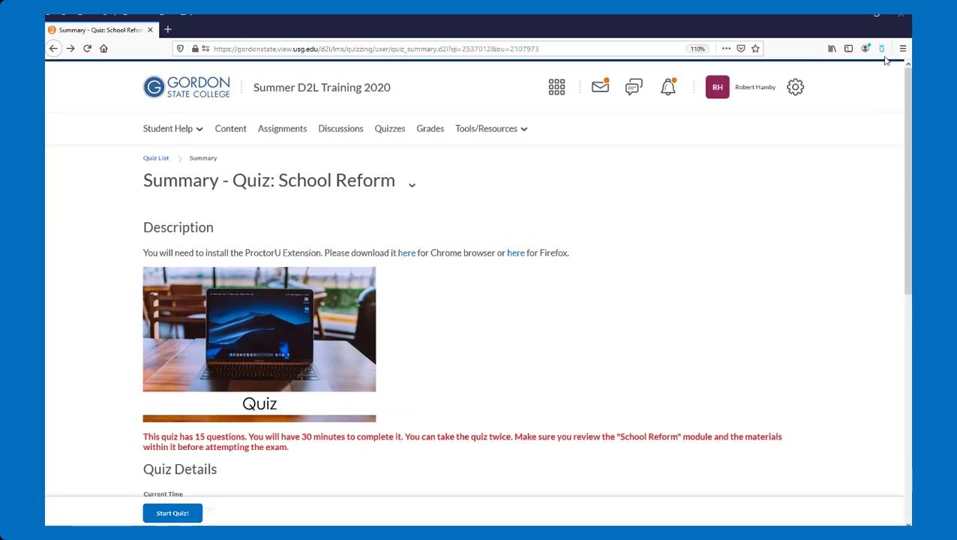
{"action": "left_click", "coordinate": [881, 48]}
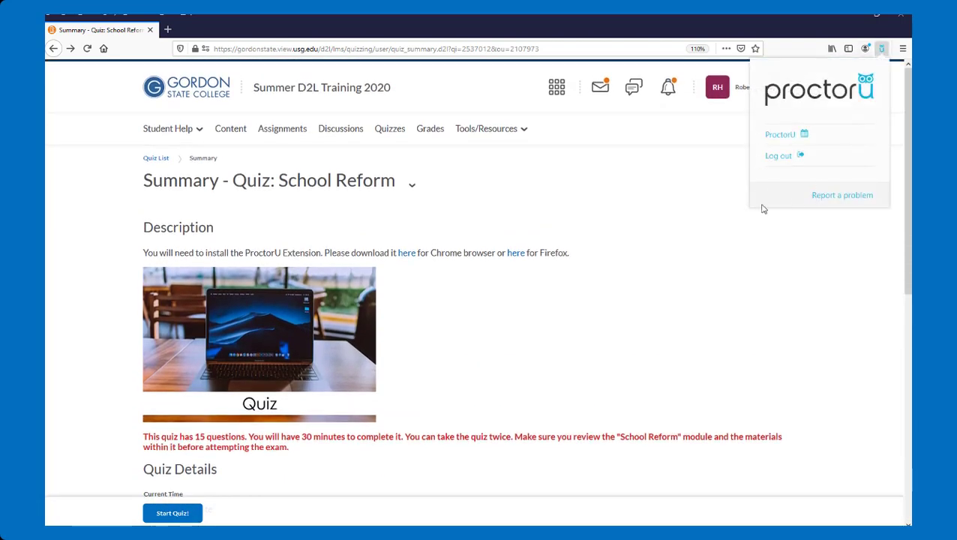
{"action": "left_click", "coordinate": [672, 178]}
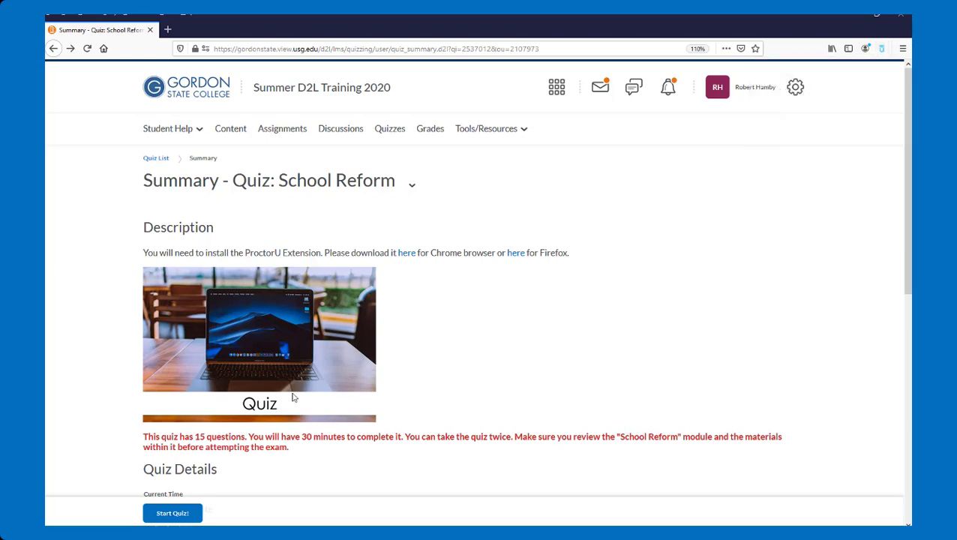
Step: Try to start the School Reform quiz without entering a quiz password
{"action": "left_click", "coordinate": [183, 520]}
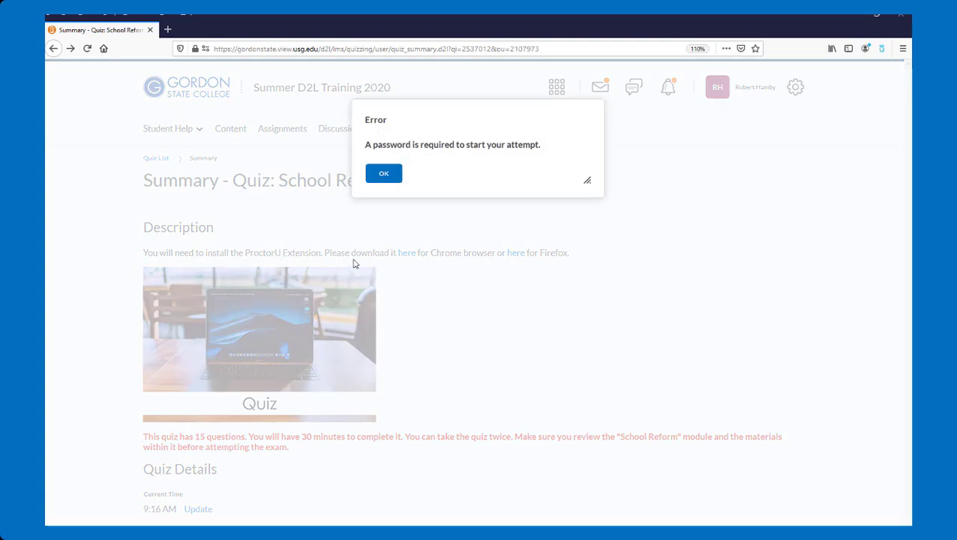
{"action": "key", "text": "Return"}
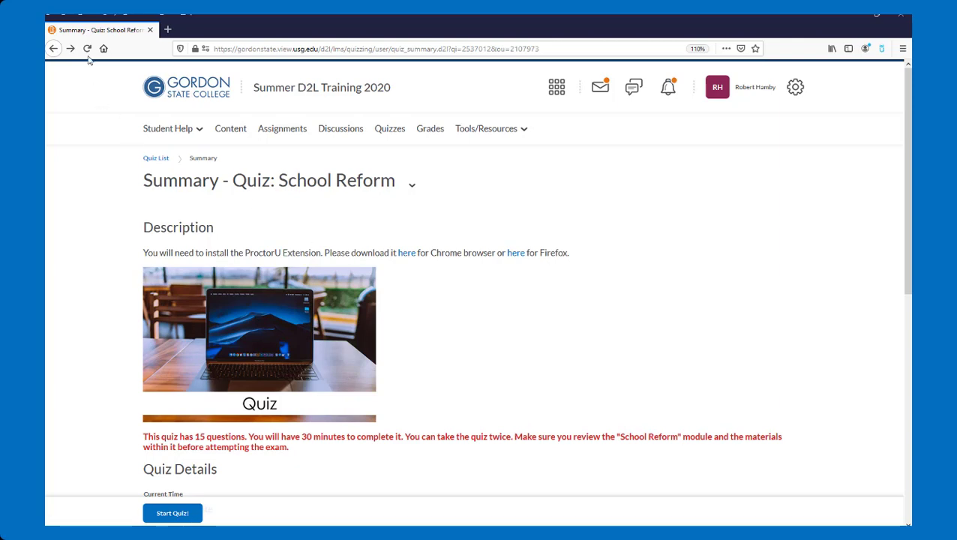
{"action": "left_click", "coordinate": [187, 517]}
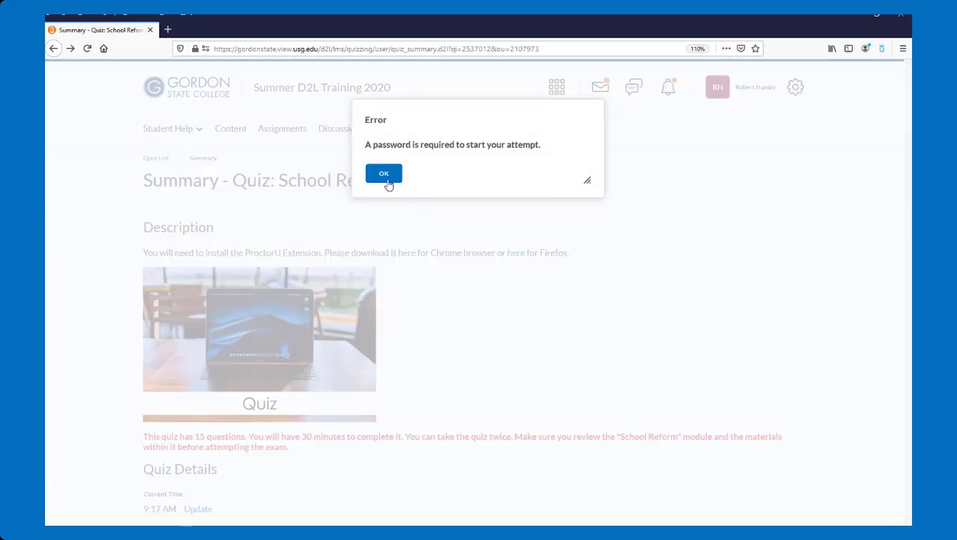
{"action": "left_click", "coordinate": [384, 175]}
Step: Reload the quiz page and start the quiz, continuing past ProctorU's welcome and assistance screens to the exam cart
{"action": "left_click", "coordinate": [87, 48]}
{"action": "left_click", "coordinate": [162, 515]}
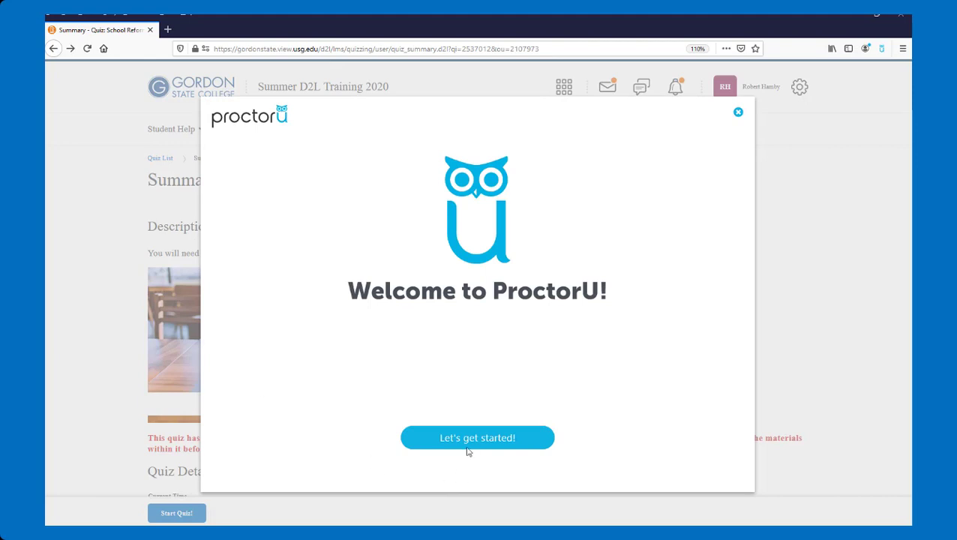
{"action": "left_click", "coordinate": [466, 440]}
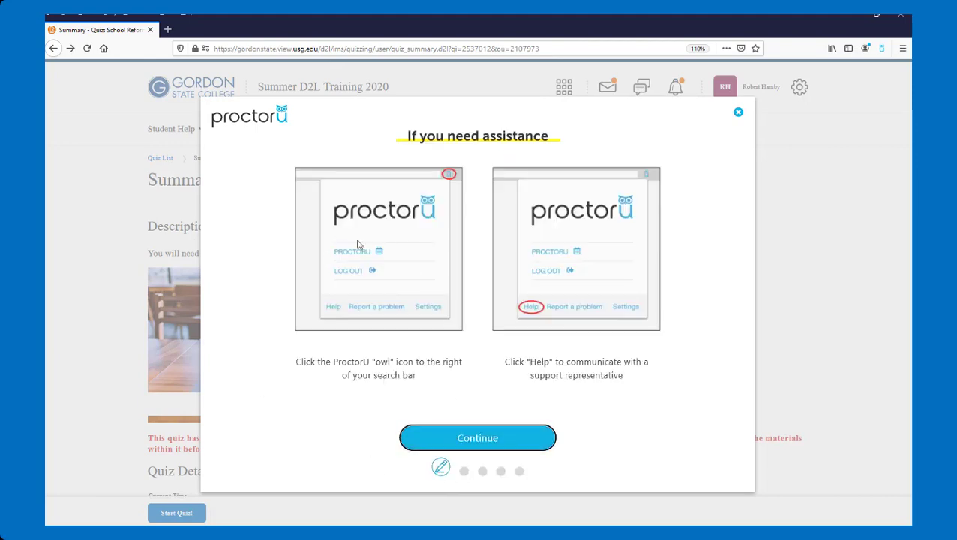
{"action": "left_click", "coordinate": [493, 441]}
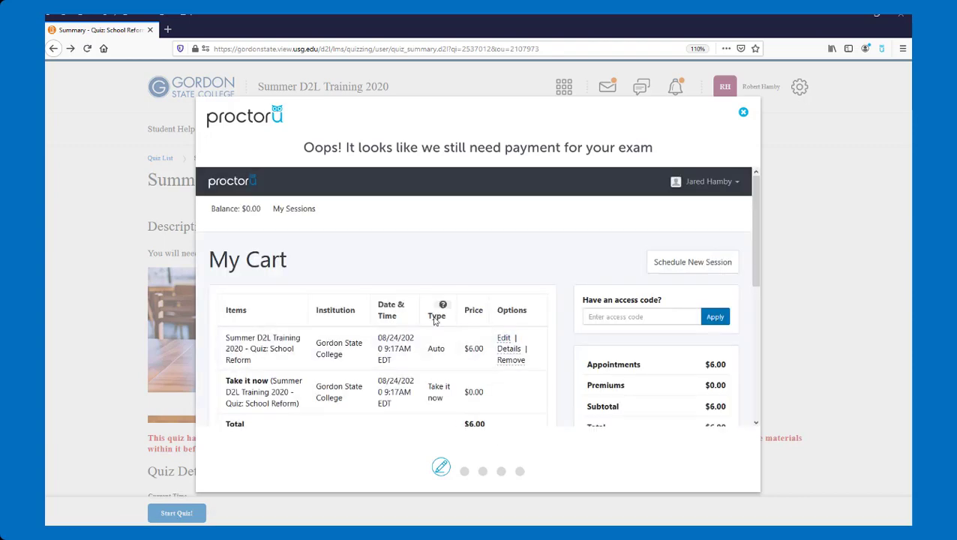
Step: Review the exam cart's items, access code field and payment option, leaving the access code field active
{"action": "scroll", "coordinate": [420, 378], "scroll_direction": "down", "scroll_amount": 2}
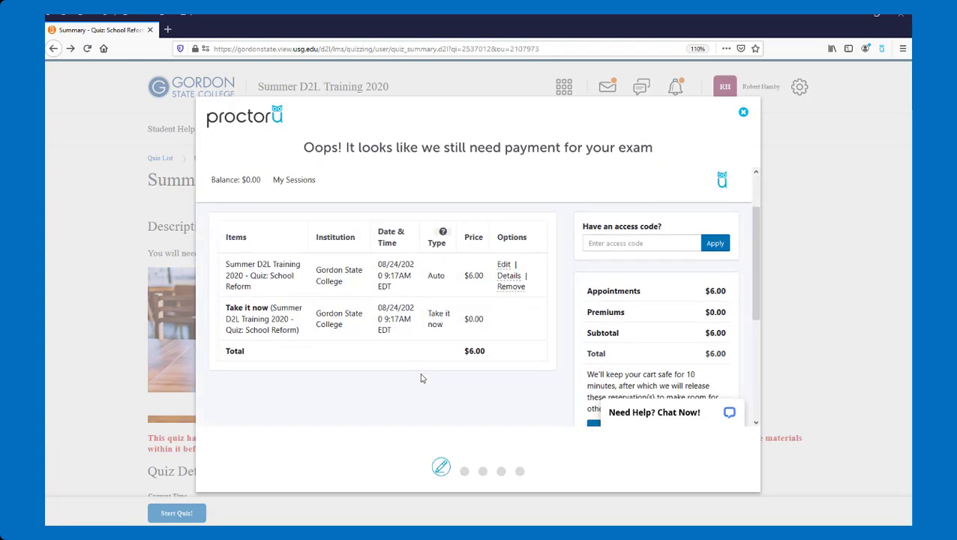
{"action": "scroll", "coordinate": [420, 378], "scroll_direction": "up", "scroll_amount": 2}
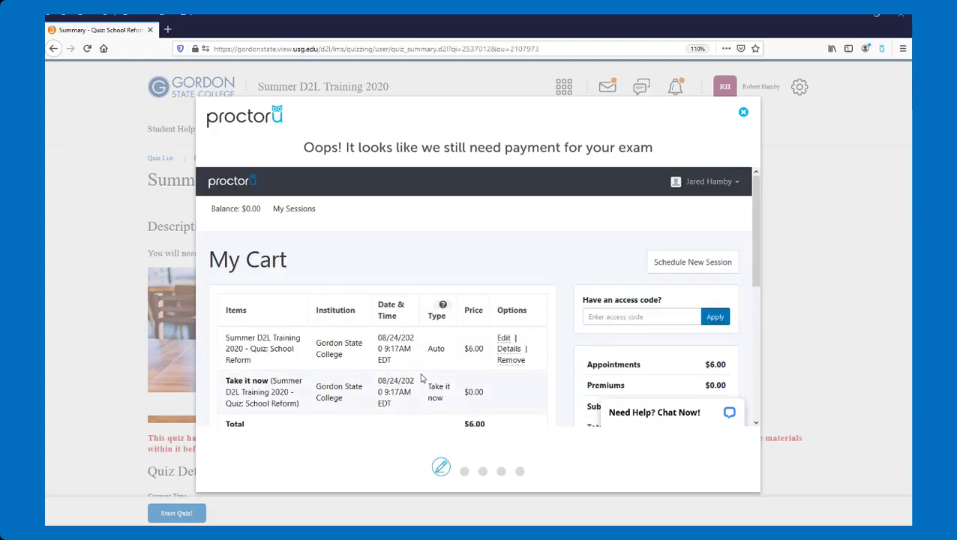
{"action": "left_click", "coordinate": [601, 316]}
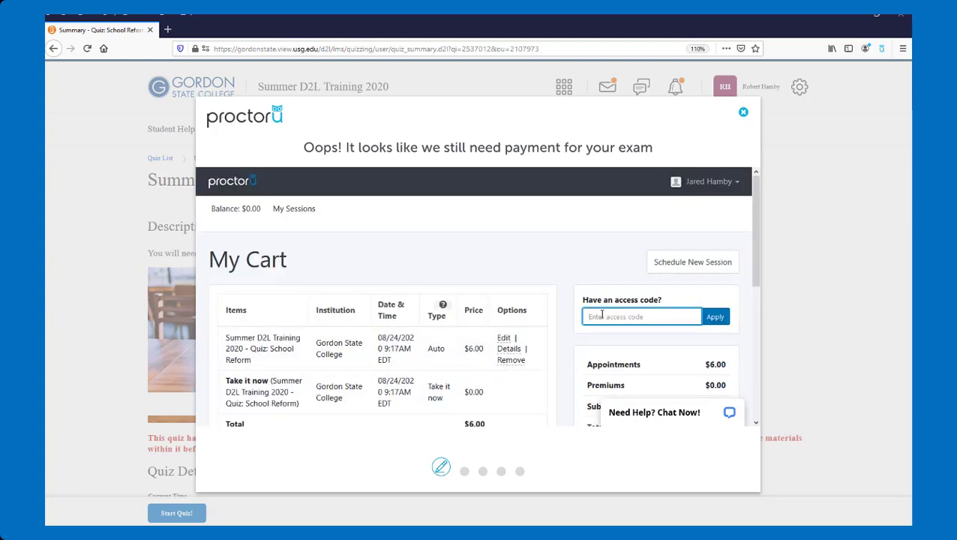
{"action": "scroll", "coordinate": [644, 339], "scroll_direction": "down", "scroll_amount": 4}
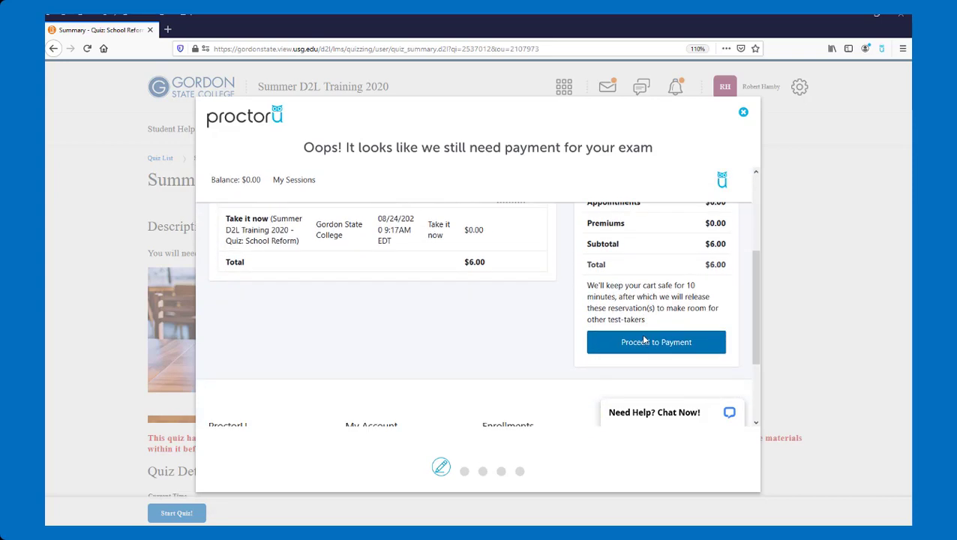
{"action": "scroll", "coordinate": [635, 316], "scroll_direction": "up", "scroll_amount": 5}
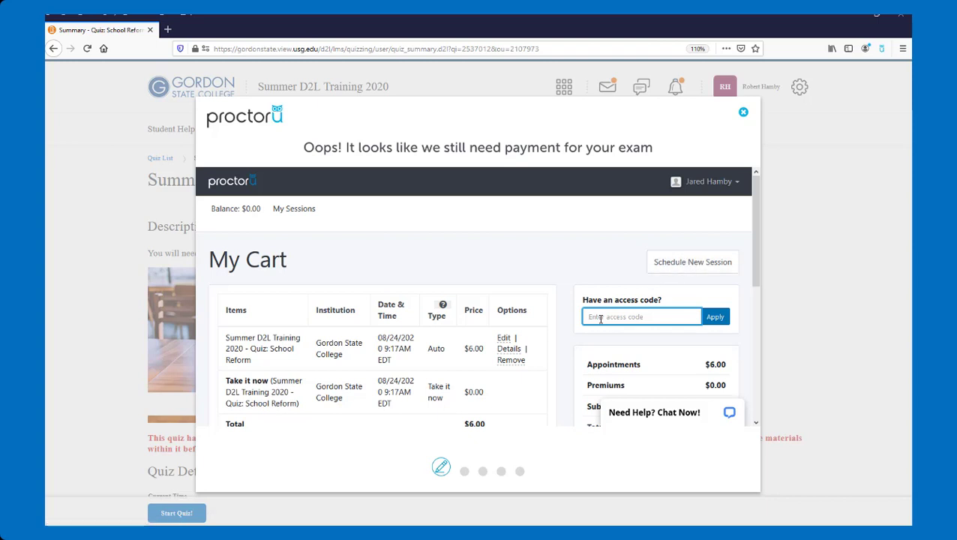
Step: Proceed from the exam cart to payment and review the payment method, billing address fields and cart total
{"action": "scroll", "coordinate": [600, 319], "scroll_direction": "down", "scroll_amount": 5}
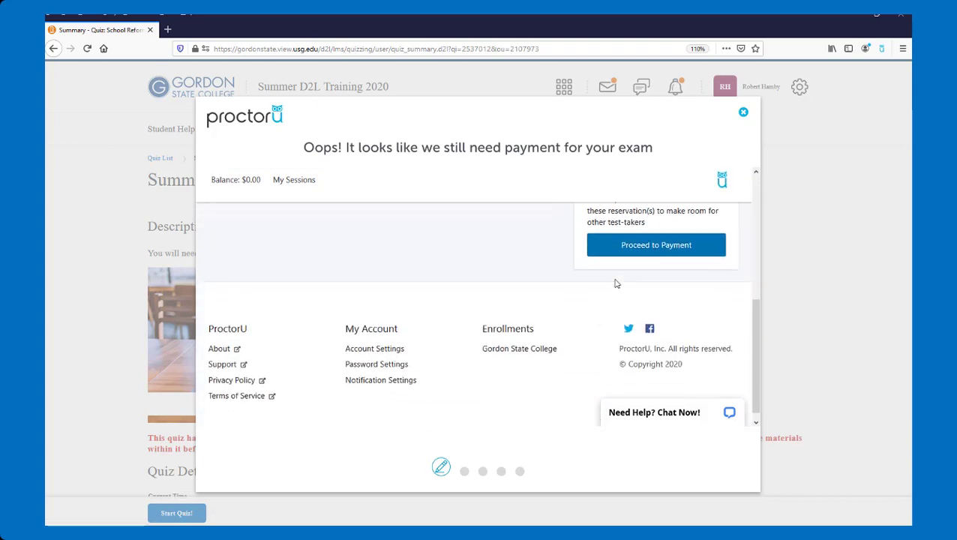
{"action": "left_click", "coordinate": [623, 252]}
{"action": "scroll", "coordinate": [455, 346], "scroll_direction": "down", "scroll_amount": 3}
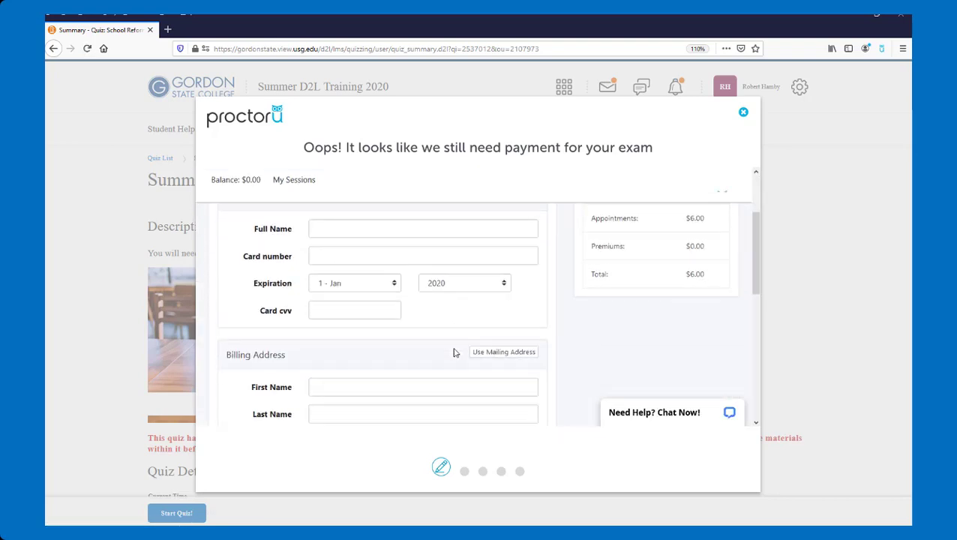
{"action": "scroll", "coordinate": [454, 348], "scroll_direction": "up", "scroll_amount": 3}
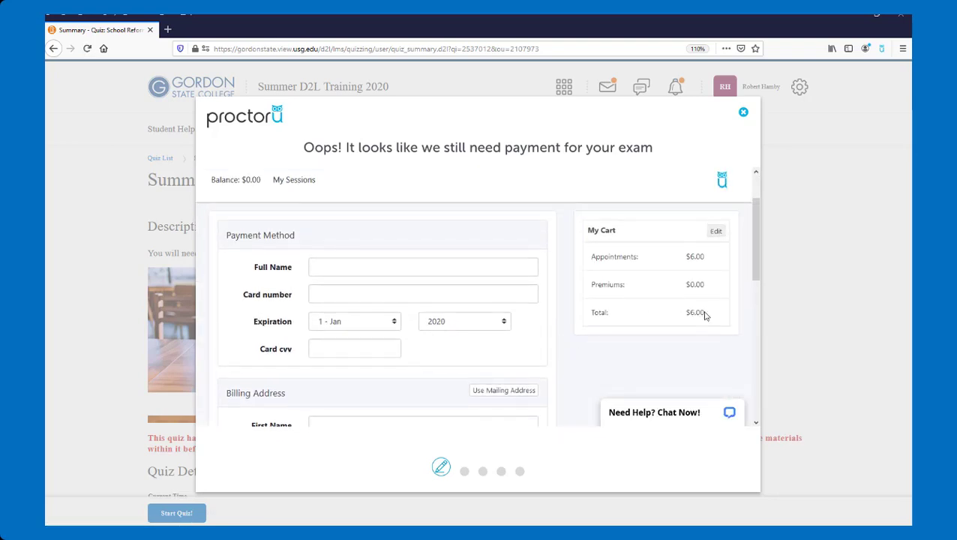
{"action": "left_click_drag", "start_coordinate": [705, 315], "coordinate": [681, 317]}
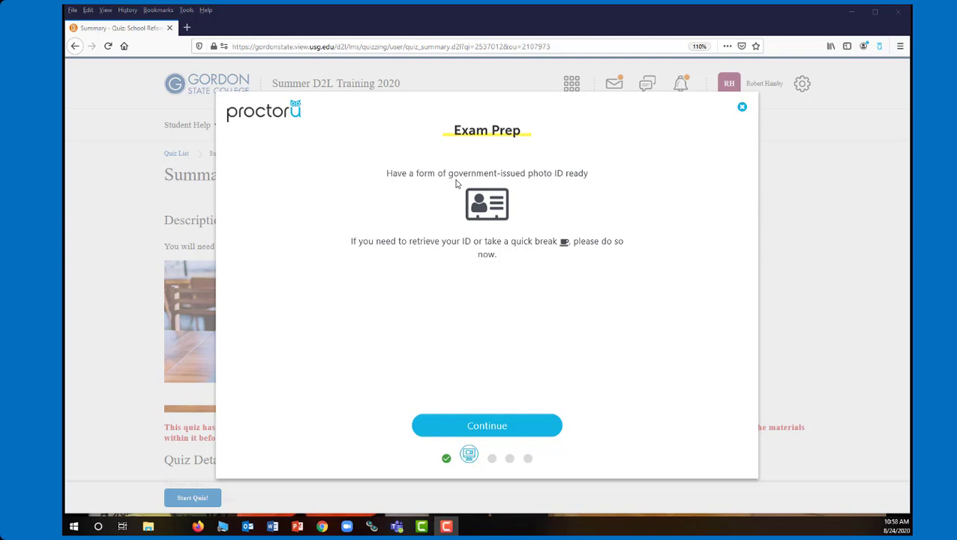
Step: Continue through the Exam Prep notices, then agree to all statements in the Exam Session Recording Notice and continue to the system check
{"action": "left_click", "coordinate": [488, 427]}
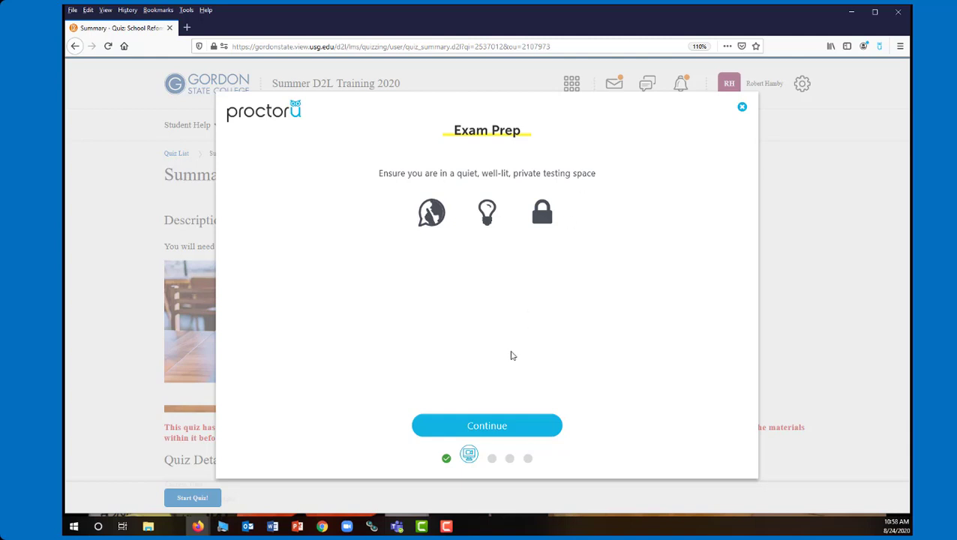
{"action": "left_click", "coordinate": [485, 426]}
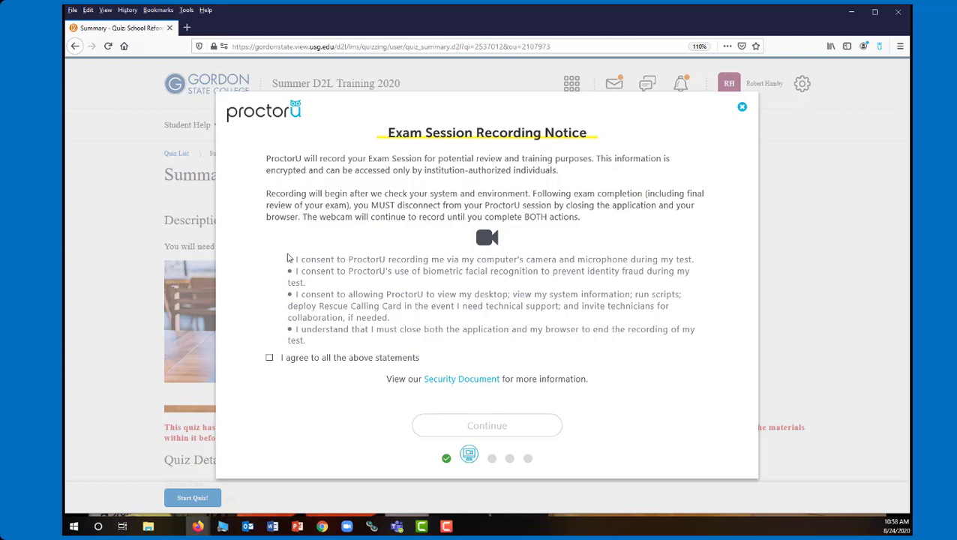
{"action": "left_click", "coordinate": [269, 358]}
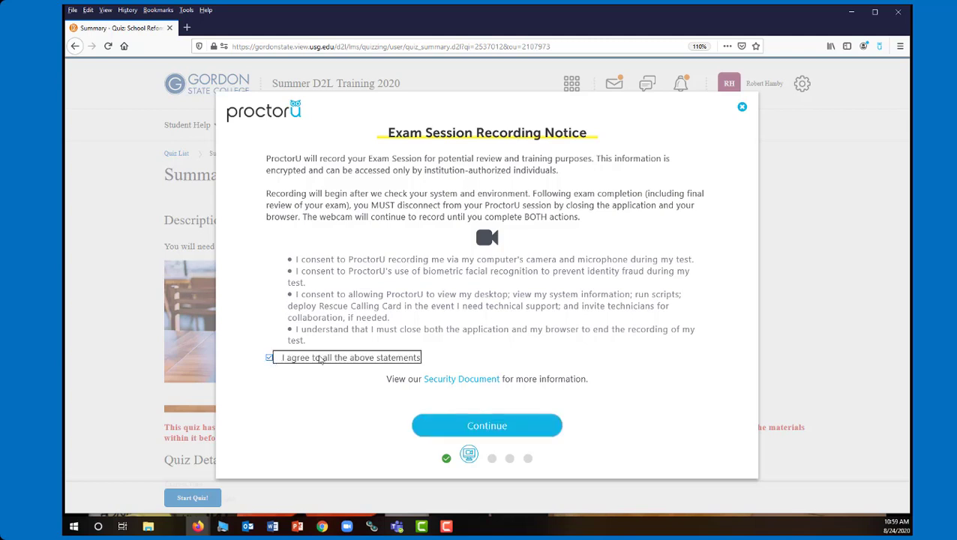
{"action": "left_click", "coordinate": [485, 425]}
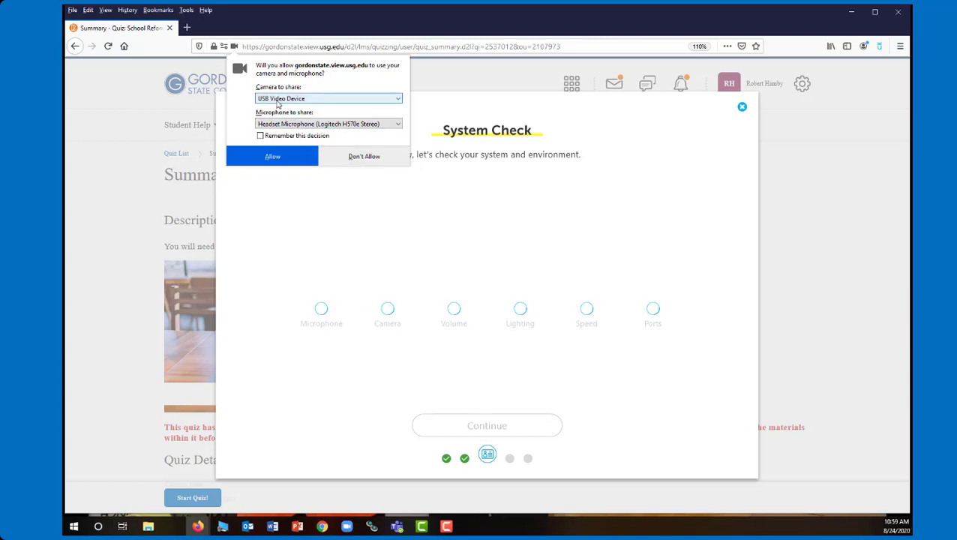
Step: Allow the quiz site and ProctorU to use the USB Video Device and Headset Microphone, and open the choice of screen to share
{"action": "left_click", "coordinate": [274, 157]}
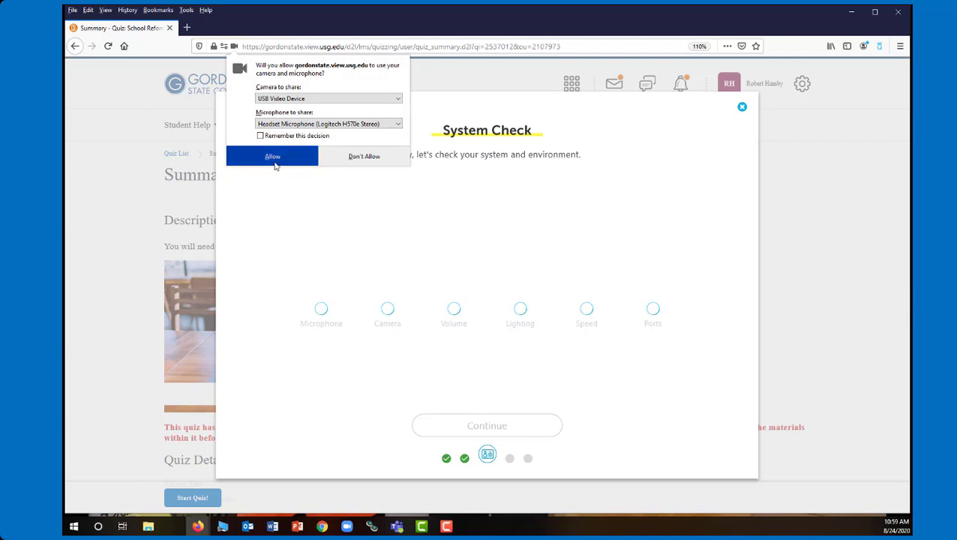
{"action": "left_click", "coordinate": [275, 162]}
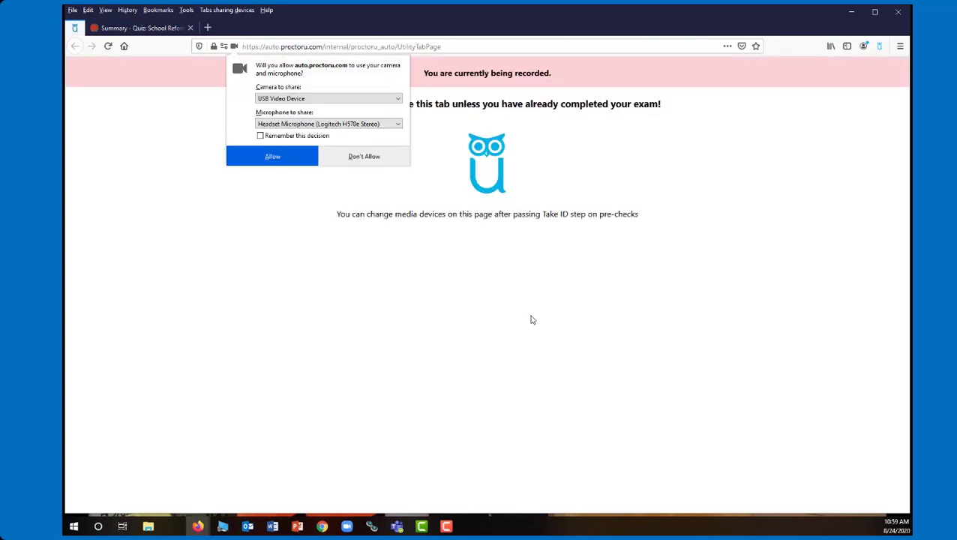
{"action": "left_click", "coordinate": [268, 159]}
{"action": "left_click", "coordinate": [266, 159]}
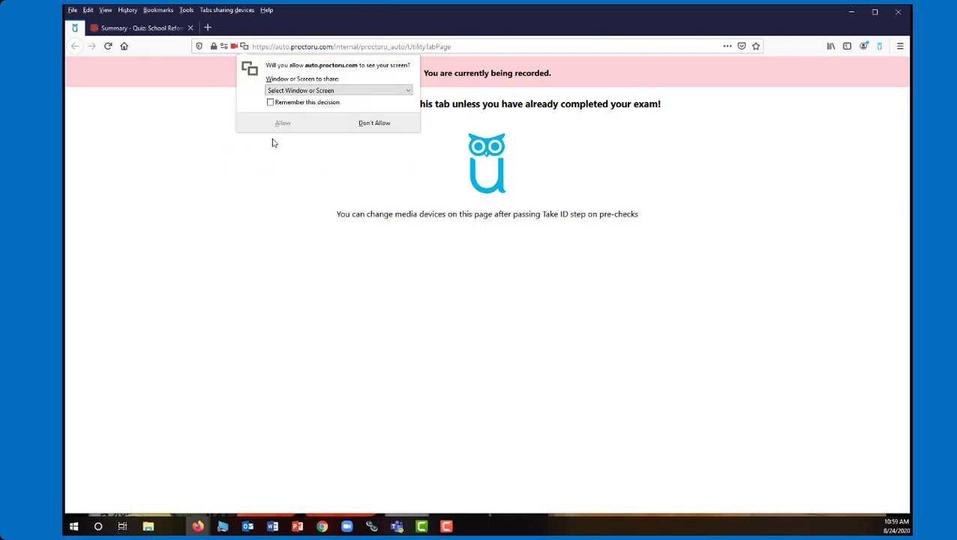
{"action": "left_click", "coordinate": [286, 91]}
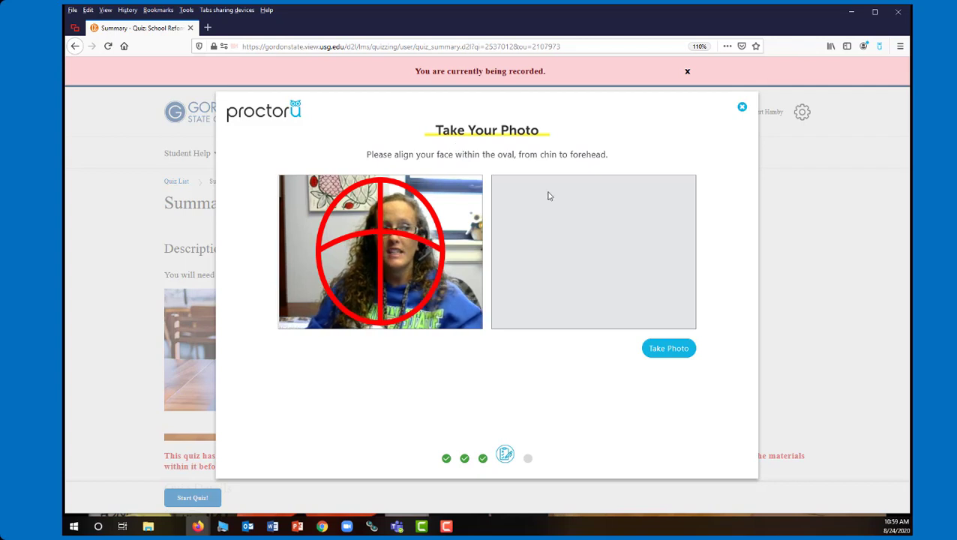
Step: Take the identity-check photos of the test-taker's face and of the ID card
{"action": "left_click", "coordinate": [662, 349]}
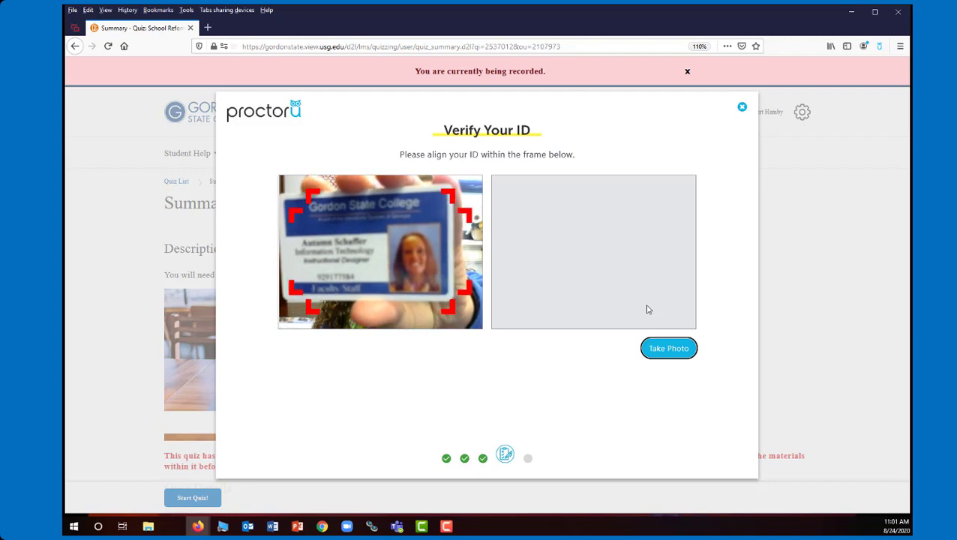
{"action": "left_click", "coordinate": [670, 349]}
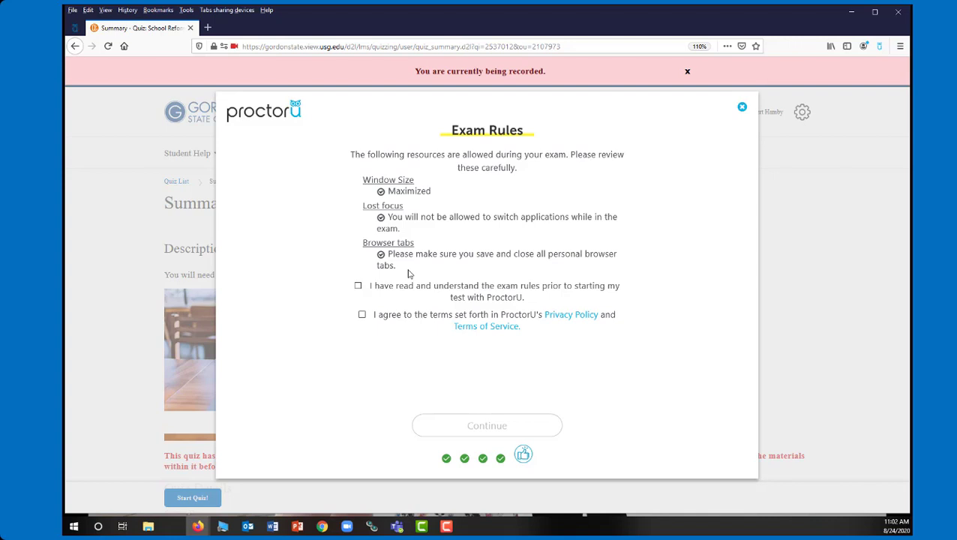
Step: Accept the exam rules and ProctorU's terms, continue past the exam assistance reminders, and begin the exam
{"action": "left_click", "coordinate": [357, 286]}
{"action": "left_click", "coordinate": [362, 316]}
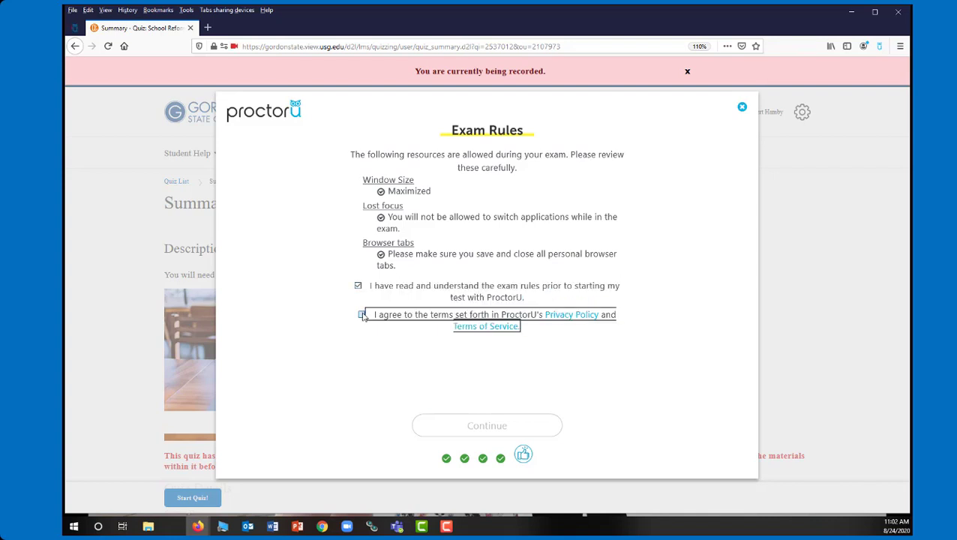
{"action": "left_click", "coordinate": [480, 426]}
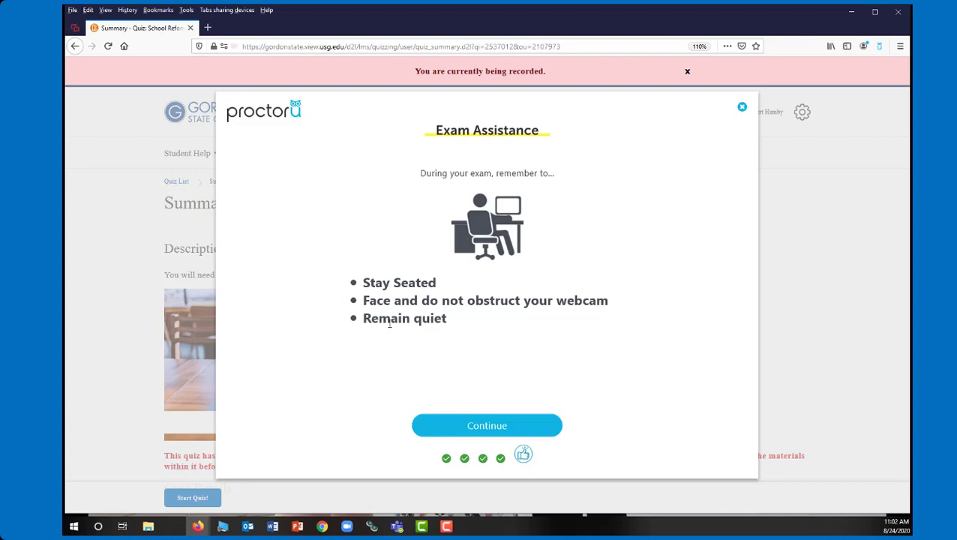
{"action": "left_click", "coordinate": [478, 428]}
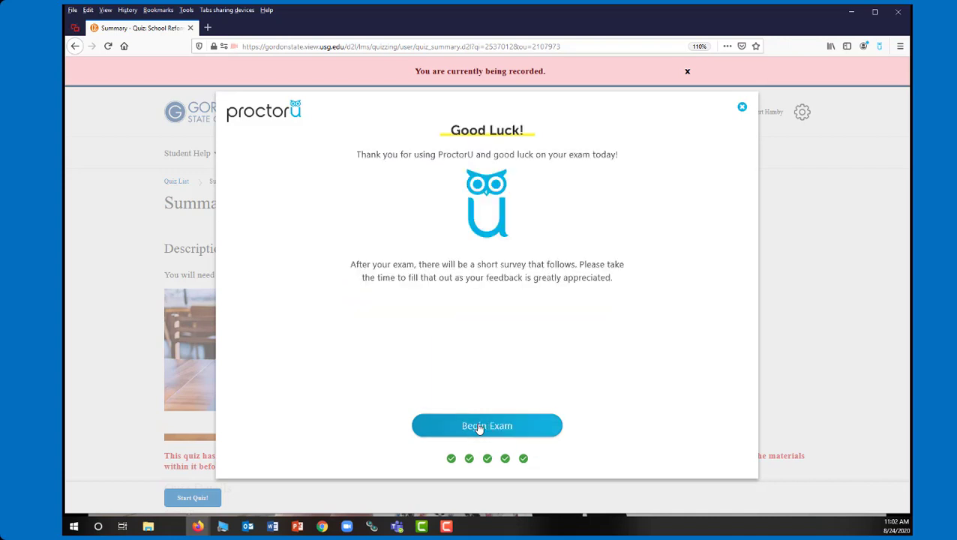
{"action": "left_click", "coordinate": [479, 427]}
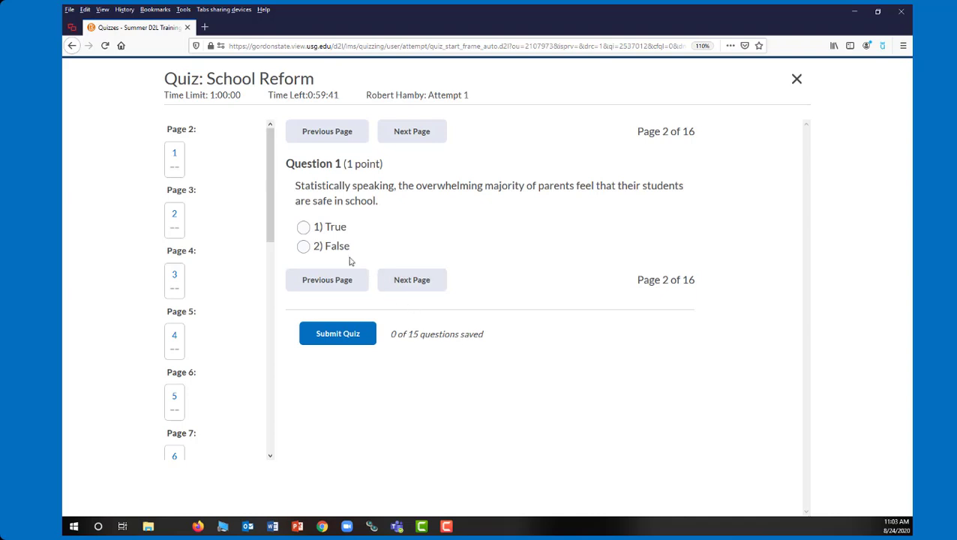
Step: Answer question 1 with True, choose an answer for question 2, and pick option 3 about fundraisers and grants for question 3
{"action": "left_click", "coordinate": [335, 234]}
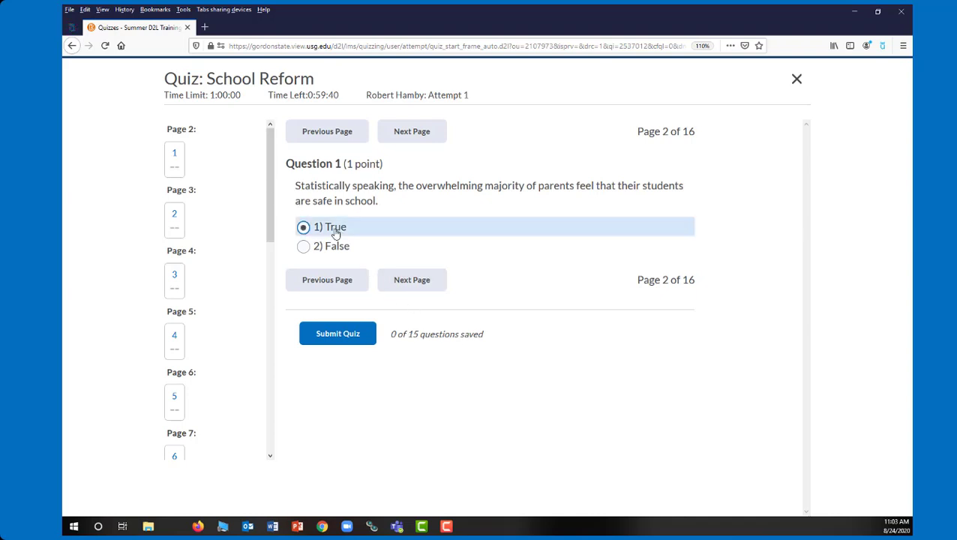
{"action": "left_click", "coordinate": [403, 282]}
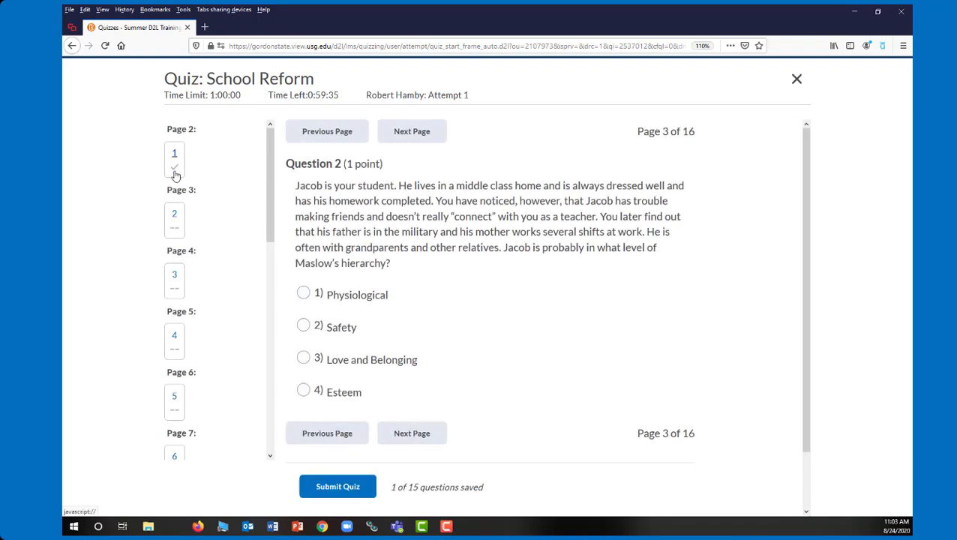
{"action": "left_click", "coordinate": [331, 306]}
{"action": "left_click", "coordinate": [417, 434]}
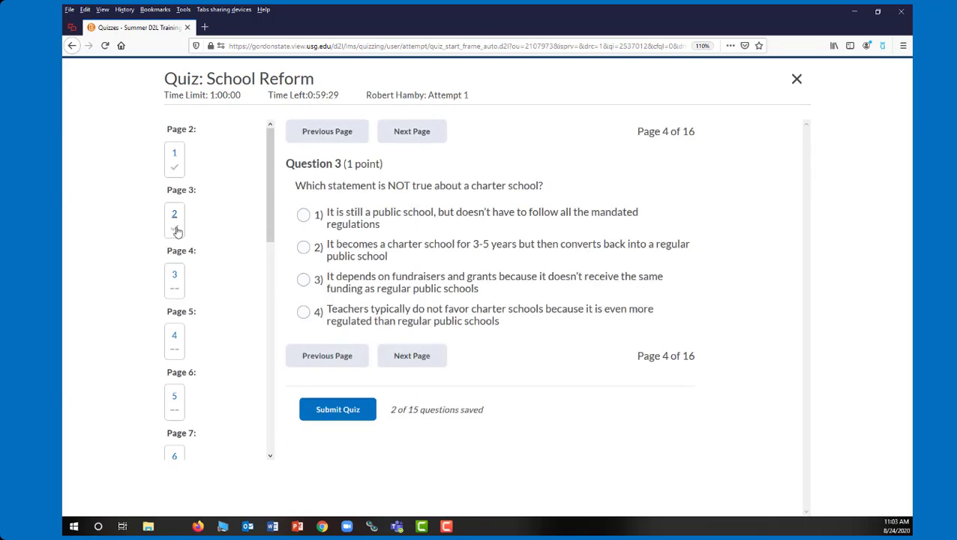
{"action": "left_click", "coordinate": [303, 282]}
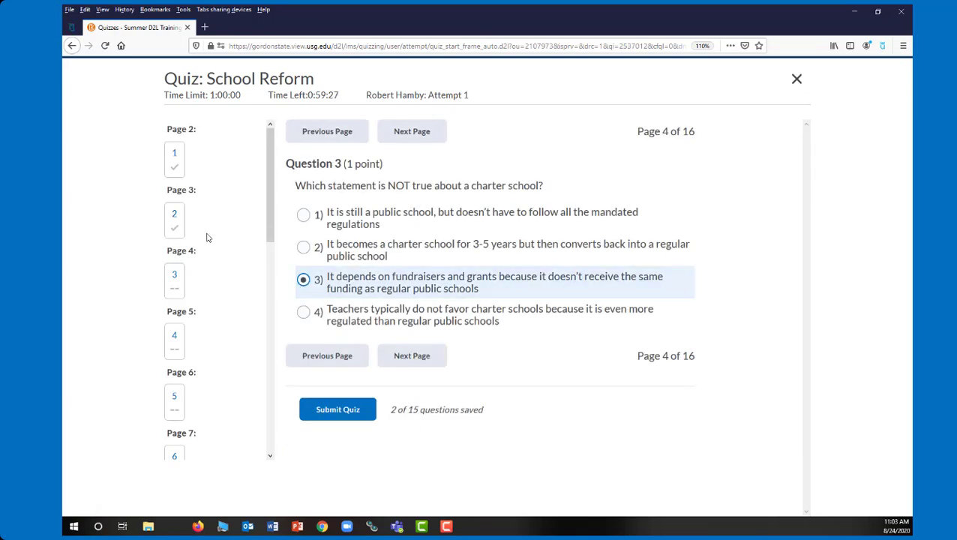
{"action": "left_click", "coordinate": [419, 359]}
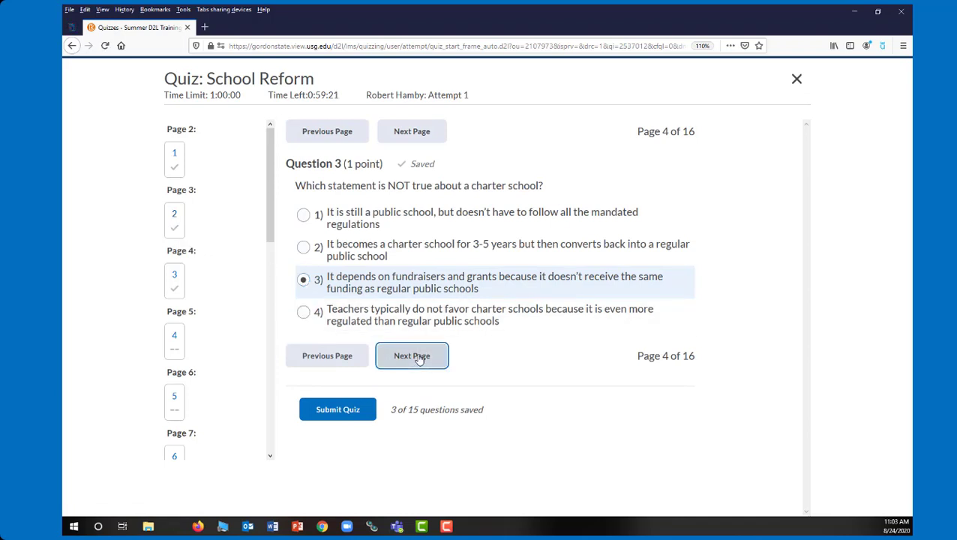
Step: Return to question 3 and change its answer to option 2, then answer question 4 and advance to the following page
{"action": "left_click", "coordinate": [335, 363]}
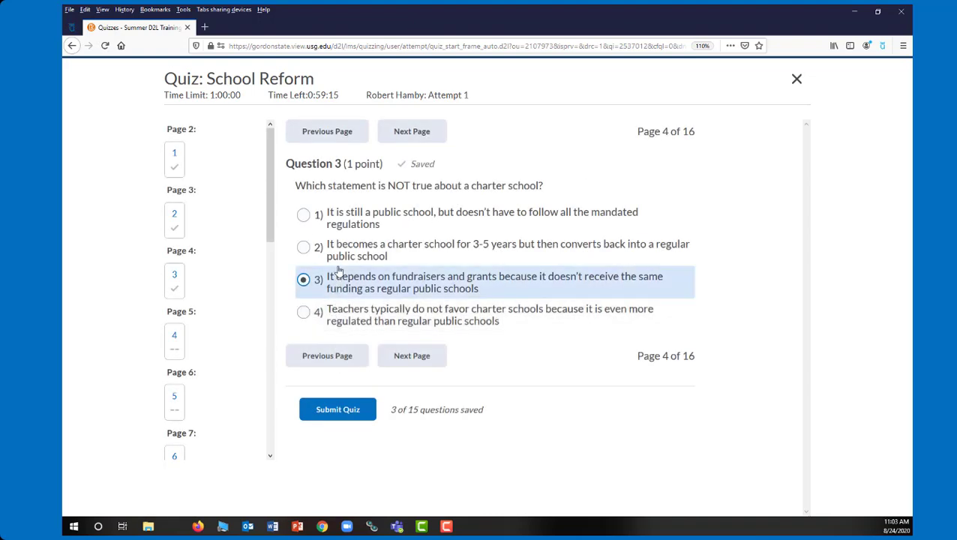
{"action": "left_click", "coordinate": [341, 260]}
{"action": "left_click", "coordinate": [392, 359]}
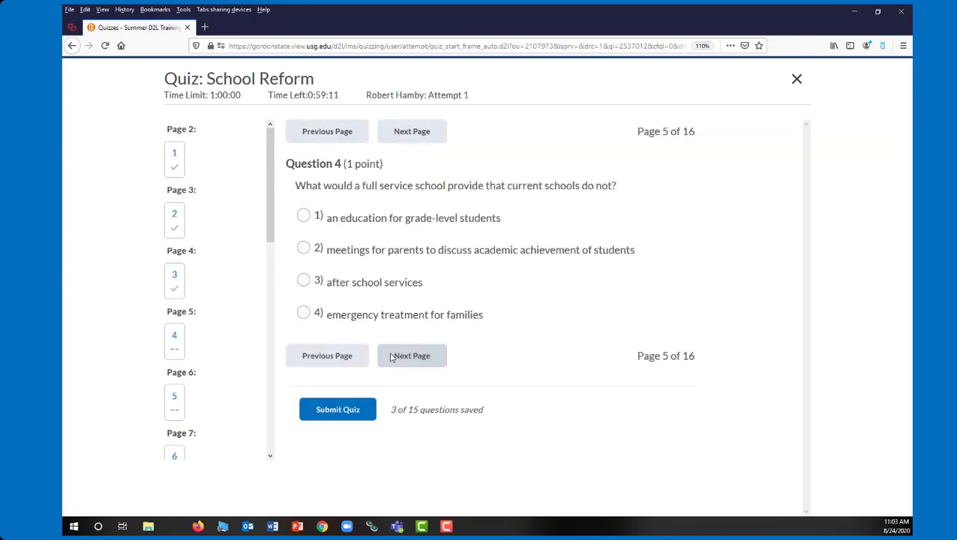
{"action": "left_click", "coordinate": [386, 294]}
{"action": "left_click", "coordinate": [406, 357]}
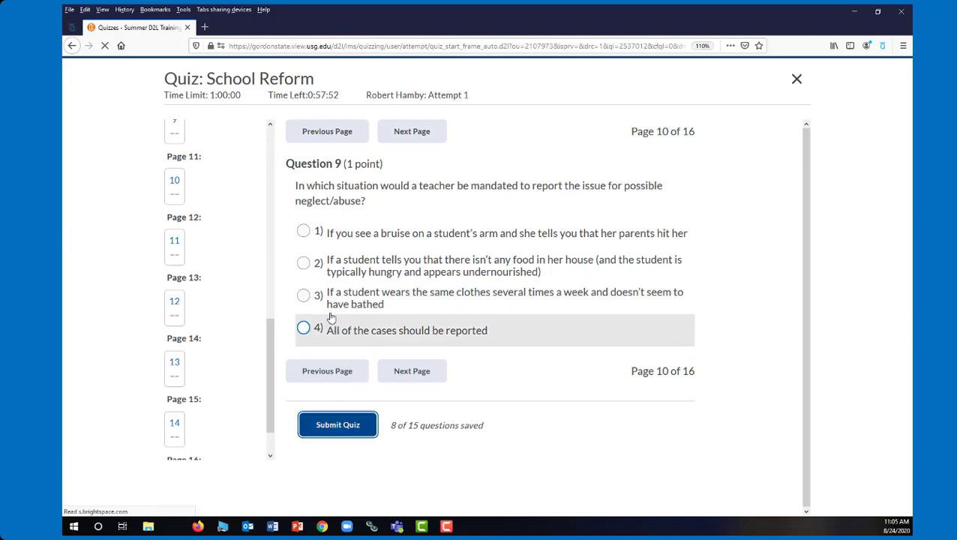
Step: Confirm the submission of the School Reform quiz, leaving questions 9 to 15 unanswered
{"action": "left_click", "coordinate": [303, 327]}
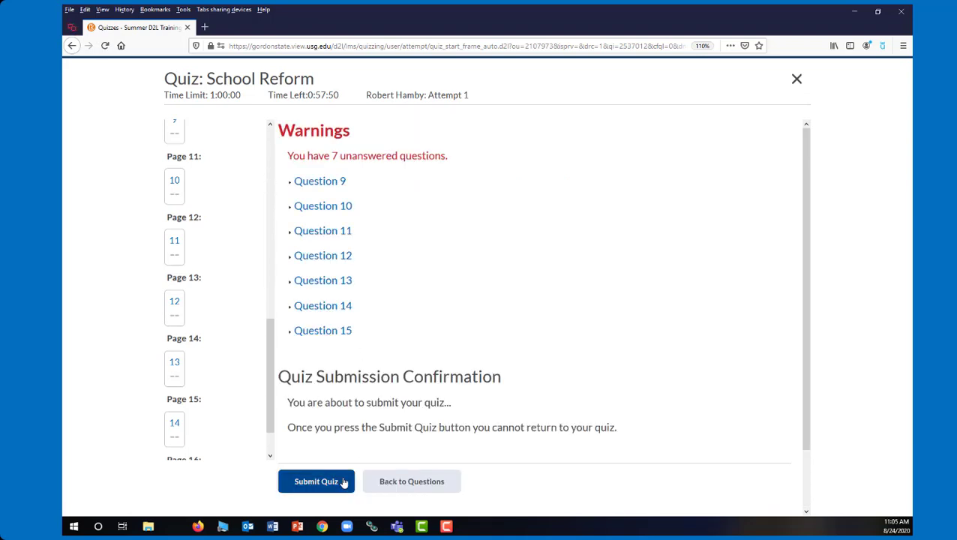
{"action": "left_click", "coordinate": [335, 486]}
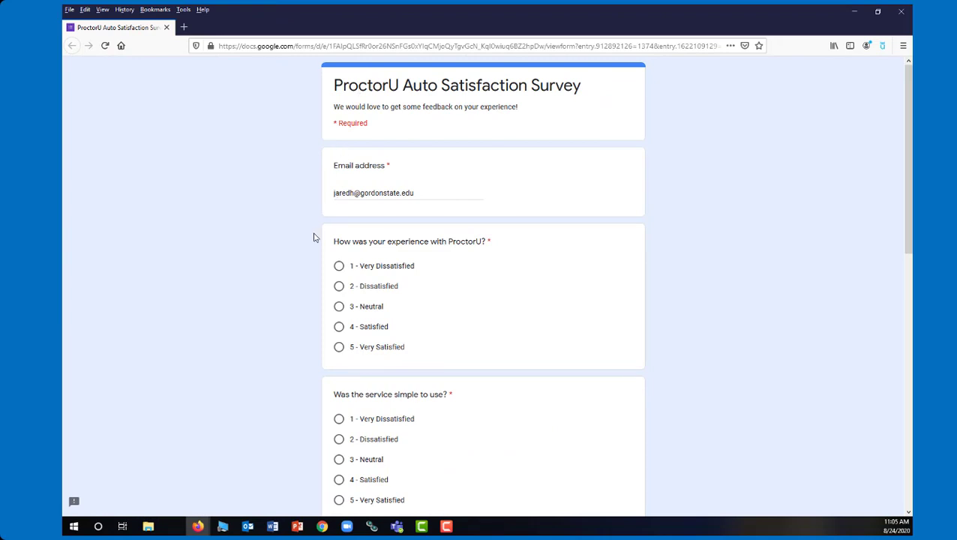
Step: Look through the questions in the ProctorU Auto Satisfaction Survey
{"action": "scroll", "coordinate": [314, 237], "scroll_direction": "down", "scroll_amount": 5}
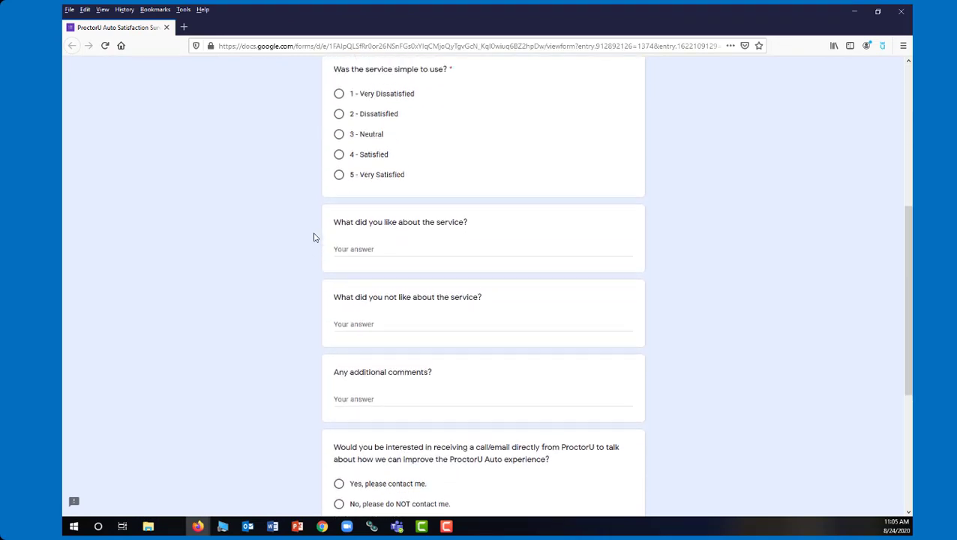
{"action": "scroll", "coordinate": [315, 237], "scroll_direction": "up", "scroll_amount": 5}
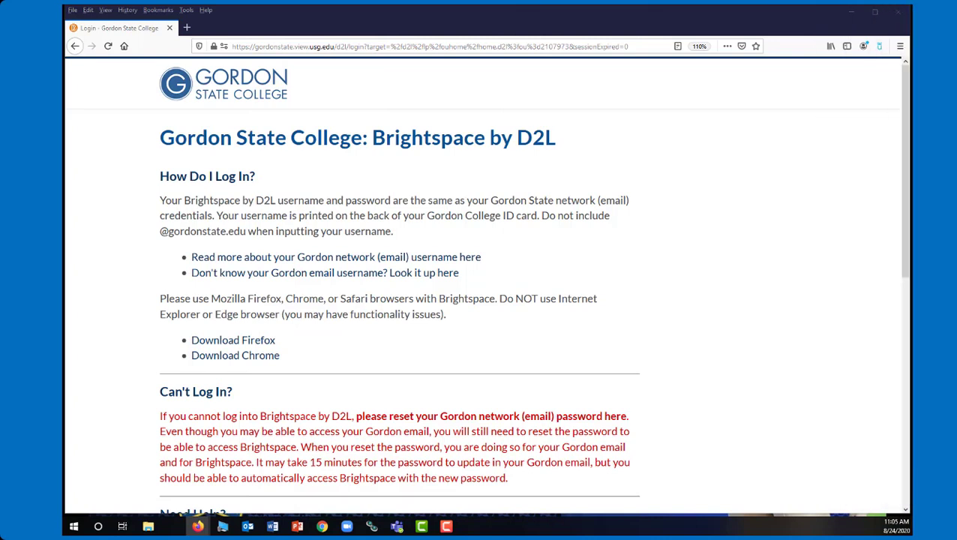